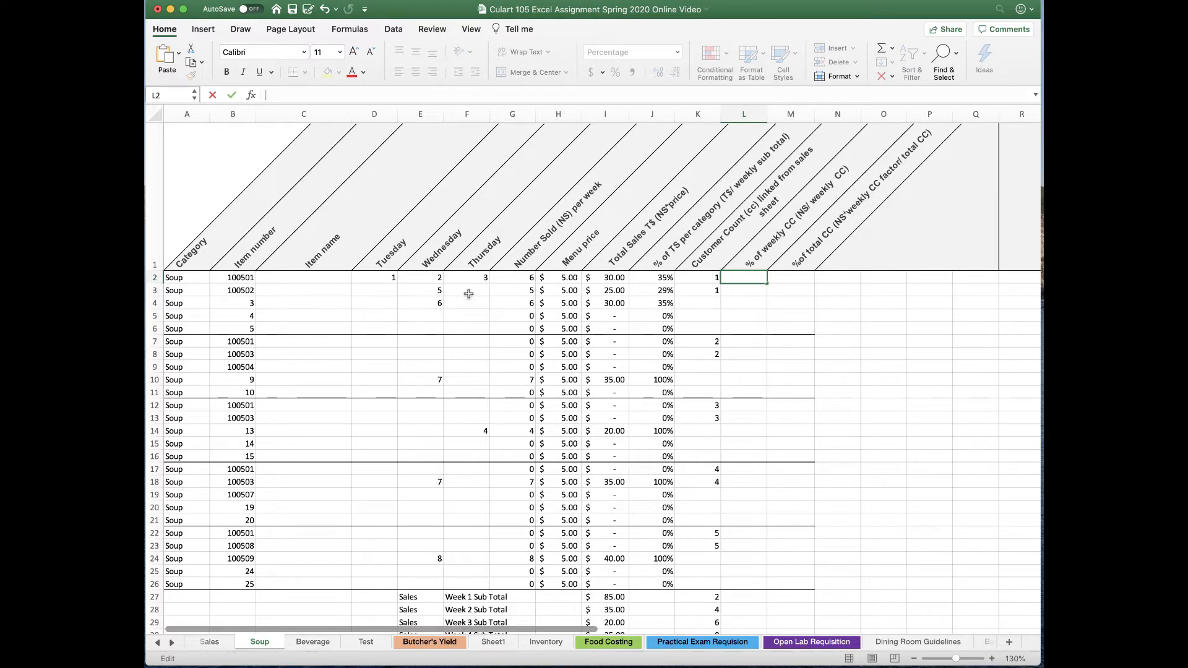
Step: Examine the Soup sheet formulas for number sold, total sales and percentage of category sales in row 2, plus the Week 1 sales subtotal
left_click(515, 277)
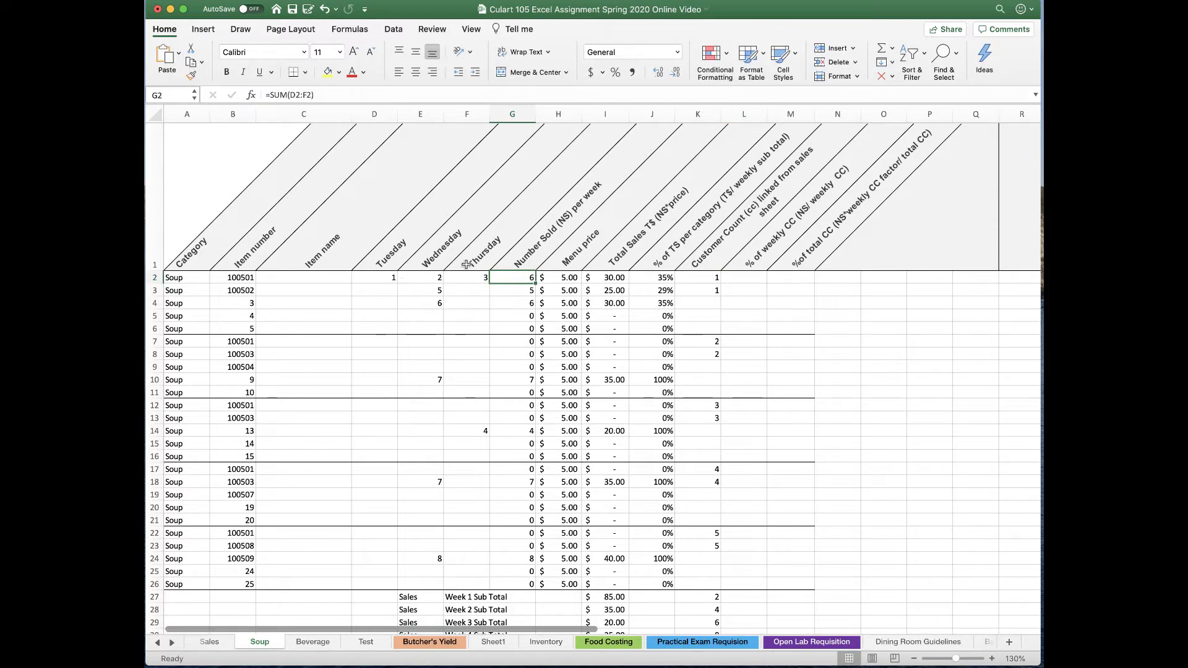
left_click(572, 277)
left_click(622, 282)
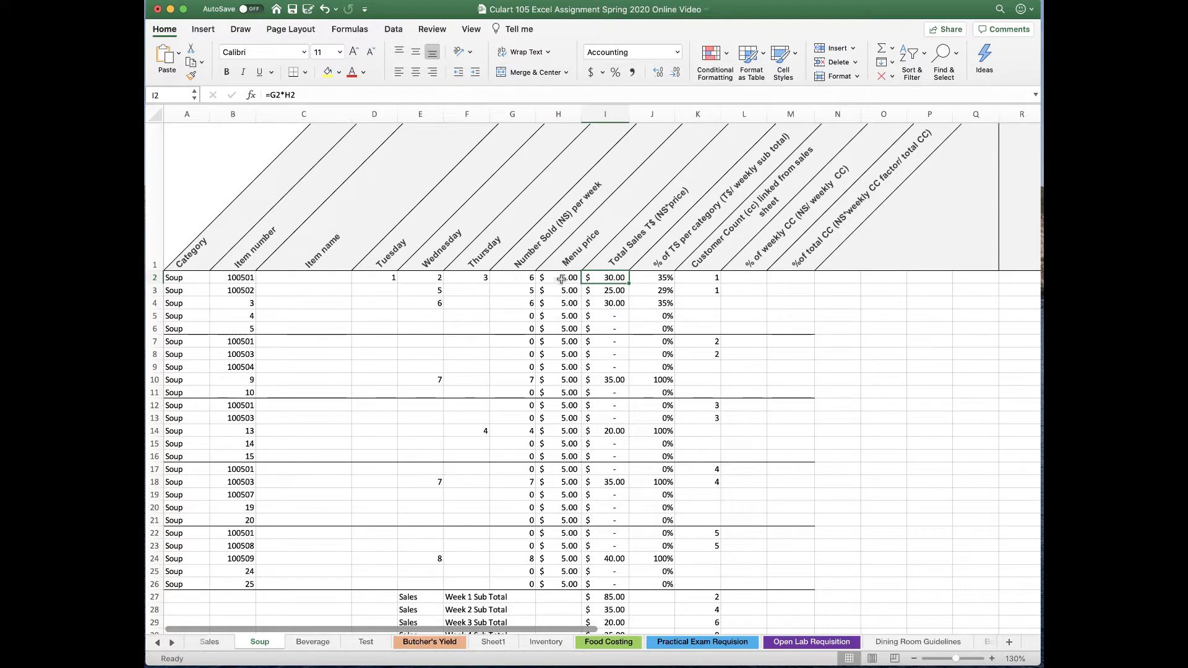
left_click(662, 277)
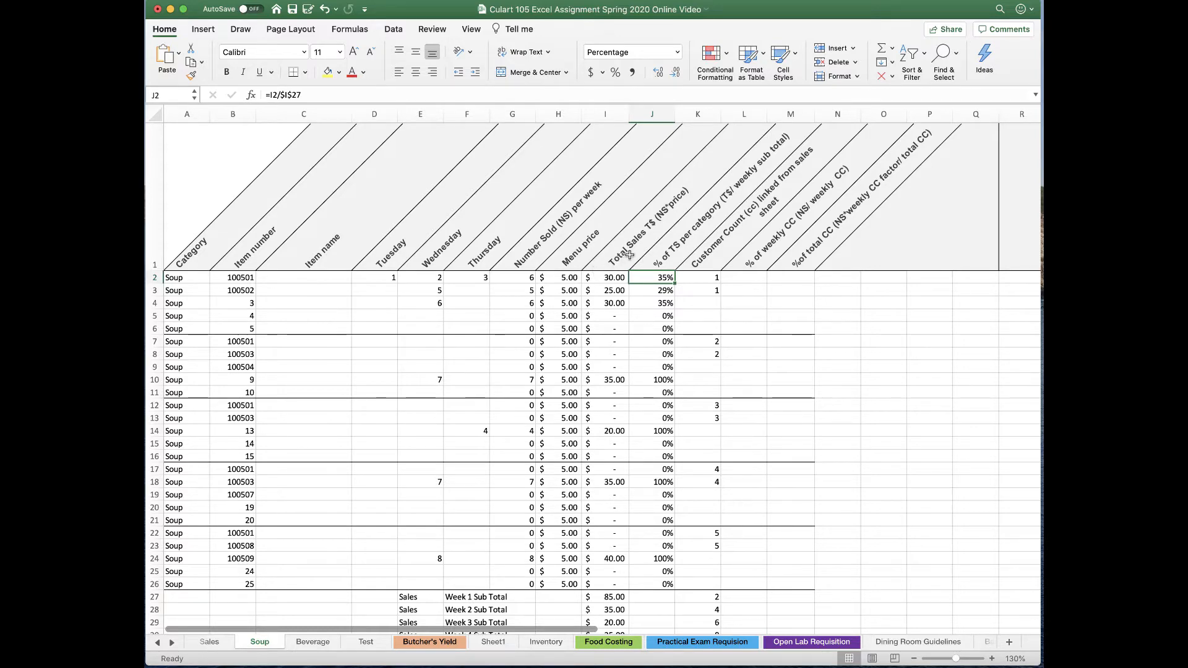
scroll(630, 255, "down", 3)
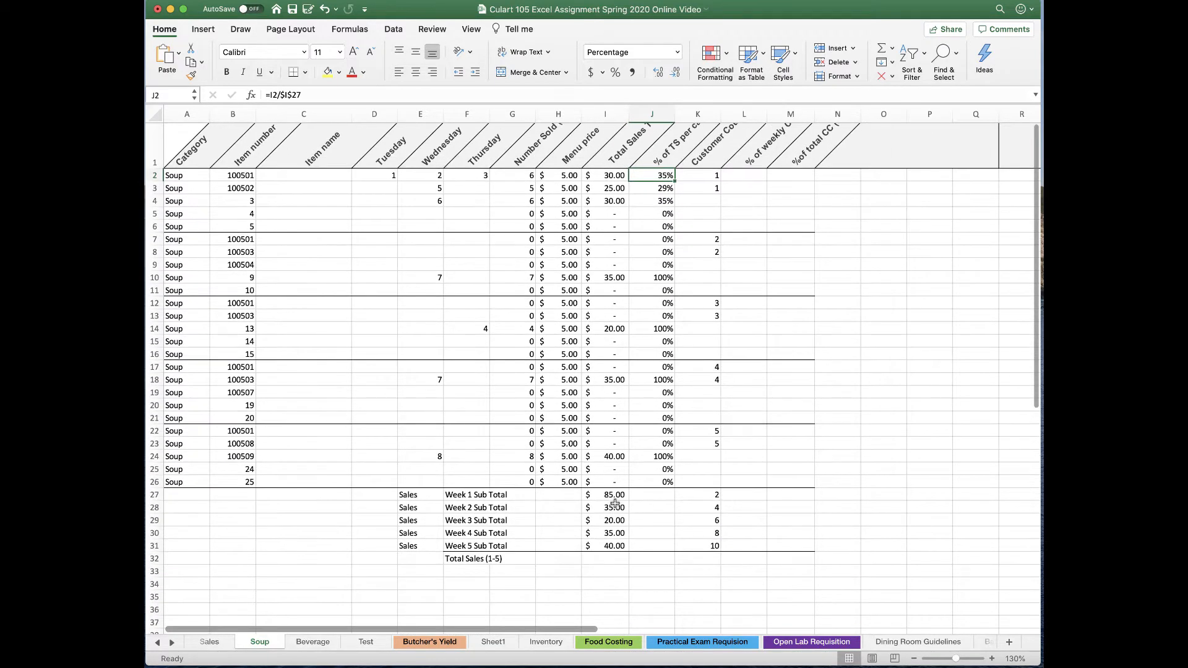
left_click(612, 497)
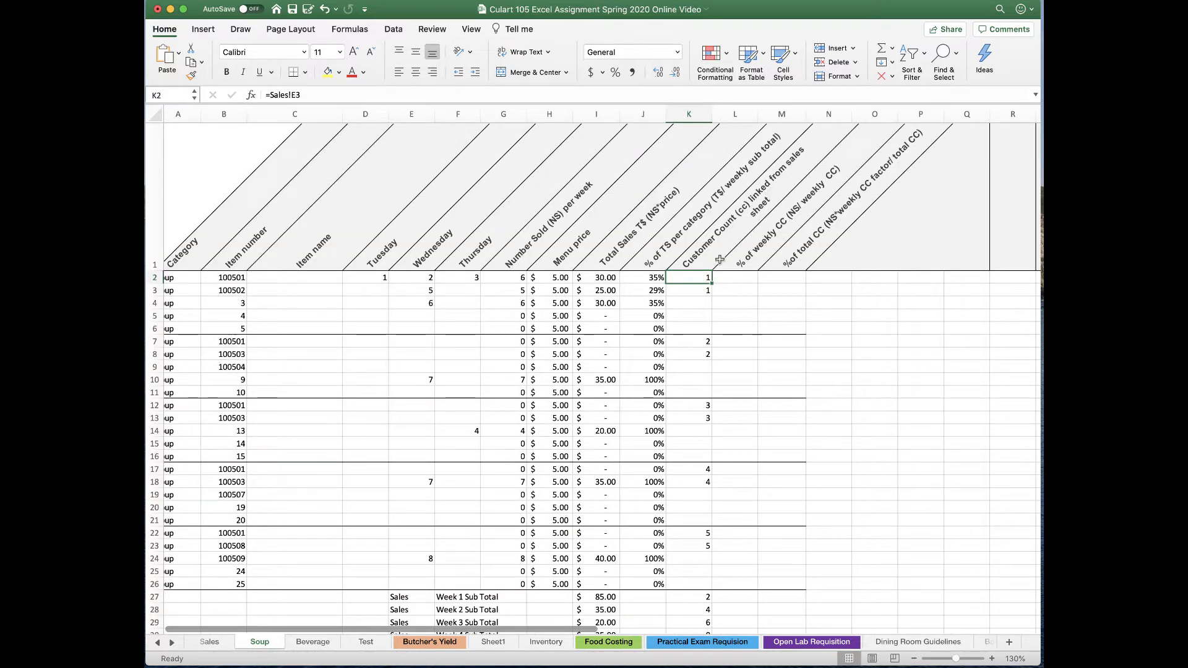
Step: Compare the customer count links in K2 and K3 of the Soup sheet with source cells E3 and E4 on the Sales sheet
scroll(712, 273, "down", 2)
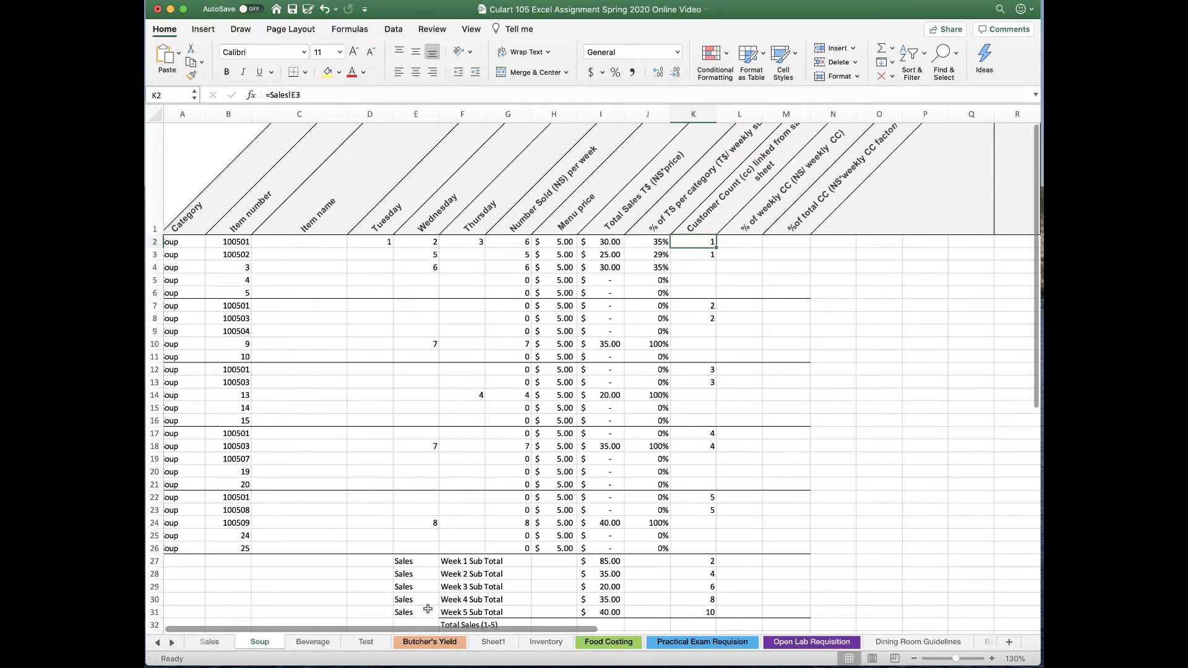
left_click(209, 643)
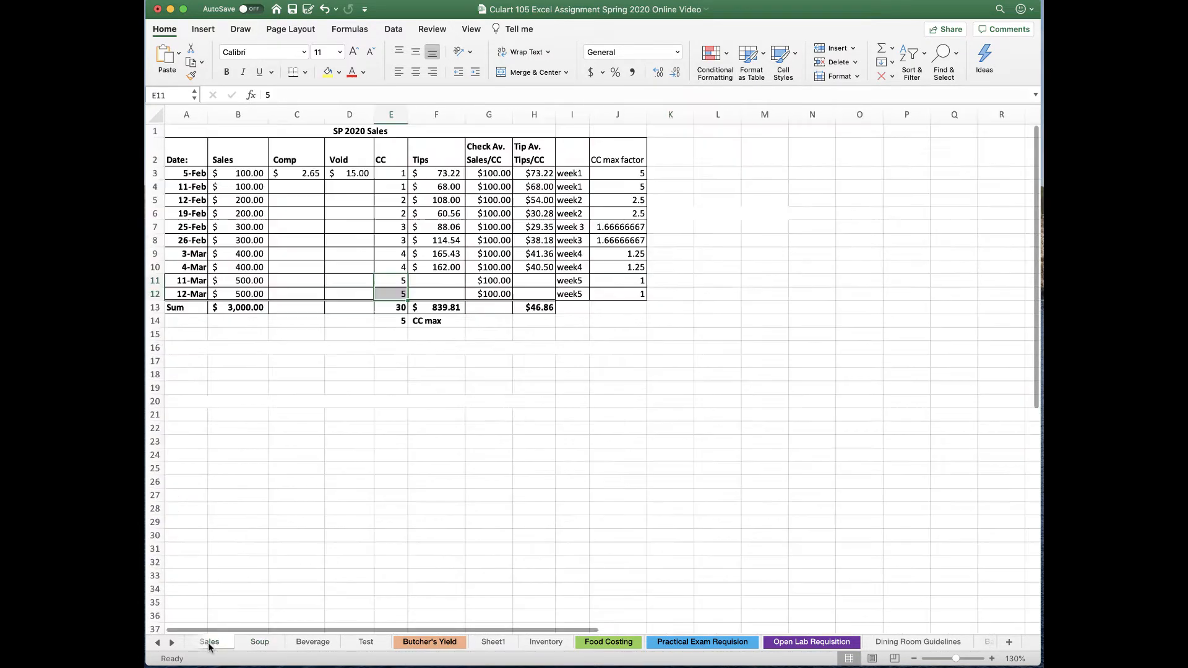
left_click(400, 173)
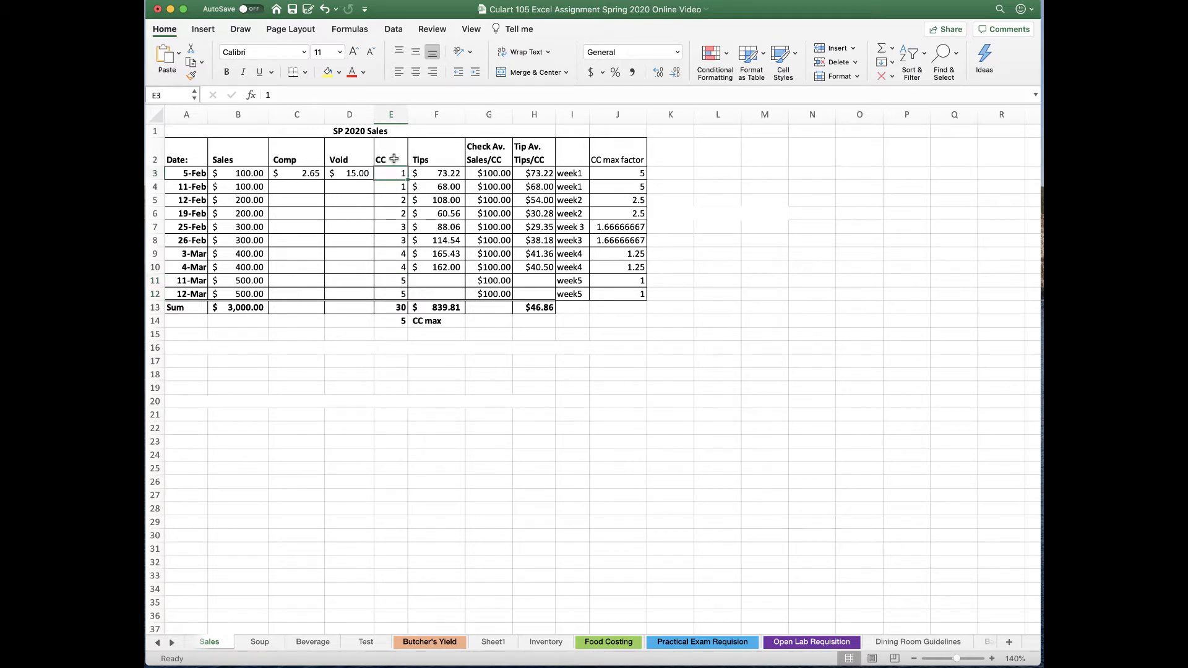
left_click(396, 192)
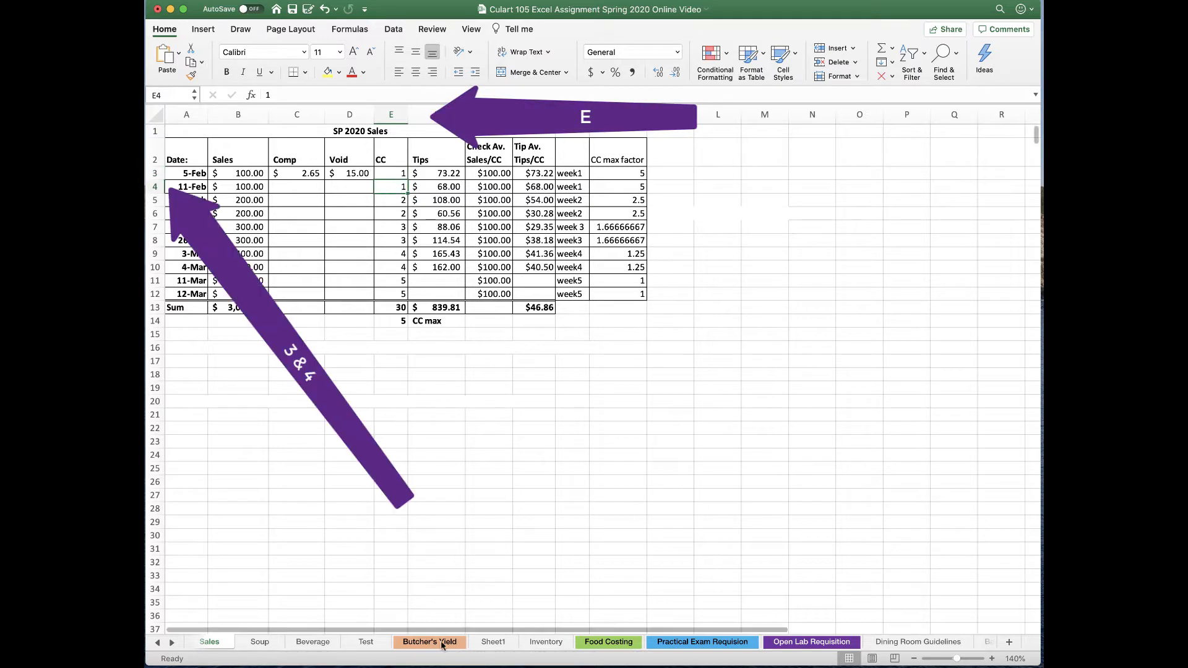
left_click(259, 642)
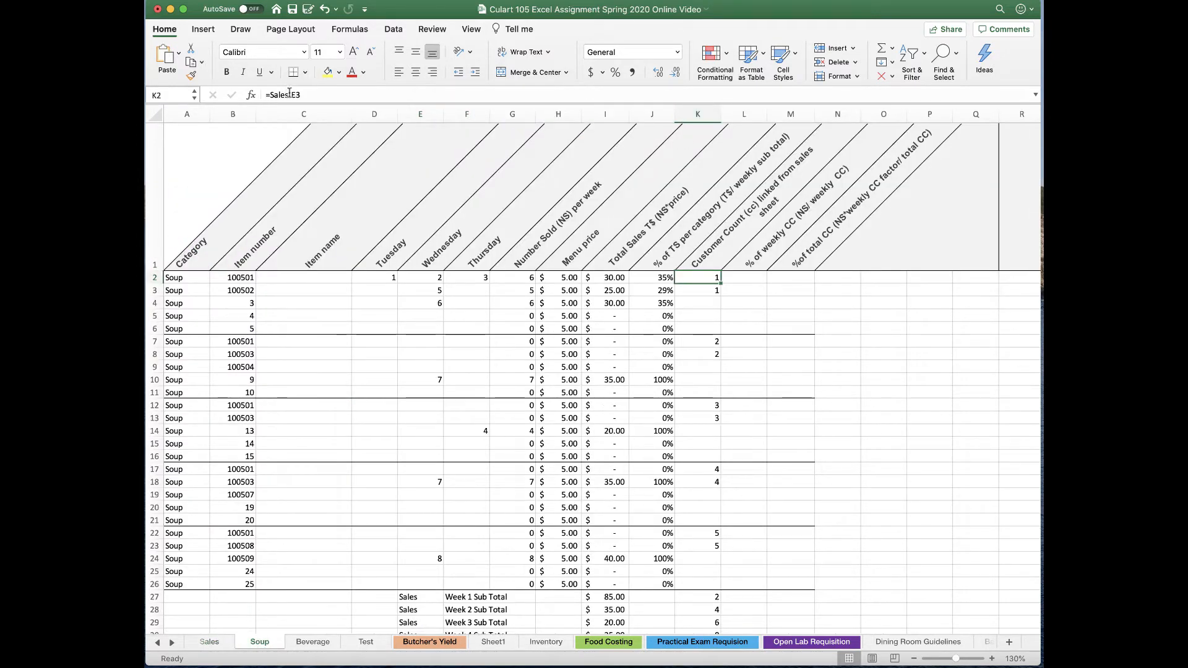
left_click(703, 291)
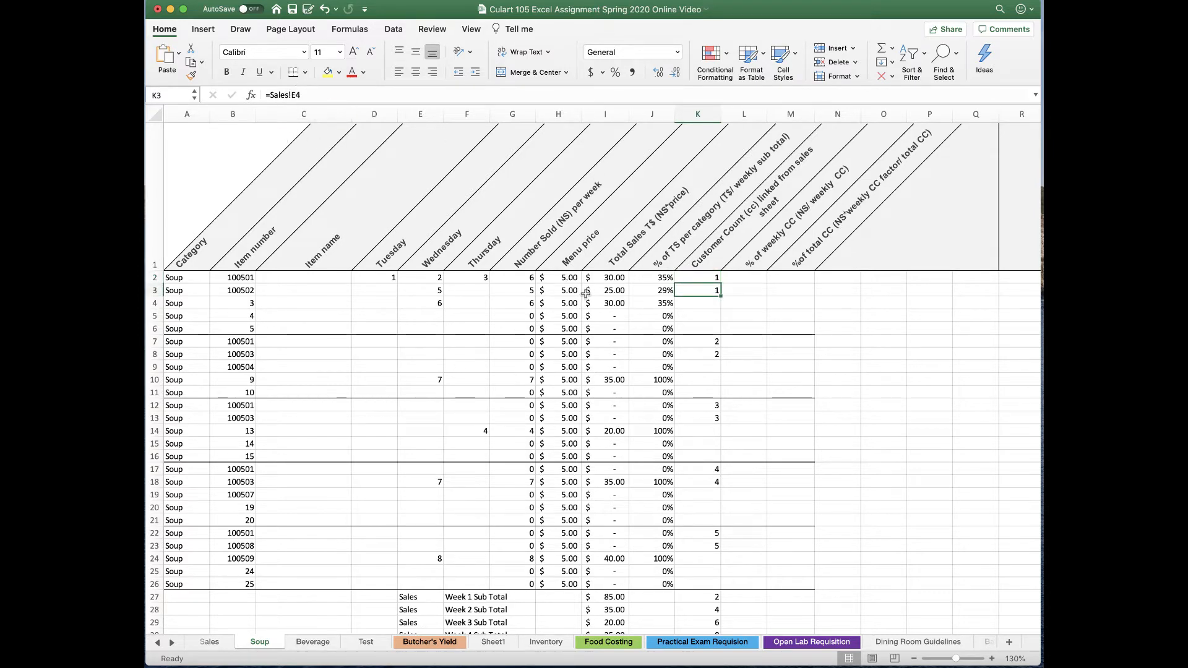
Step: Set the 5-Feb customer count on the Sales sheet to 22 and check the linked count on the Soup sheet
left_click(209, 642)
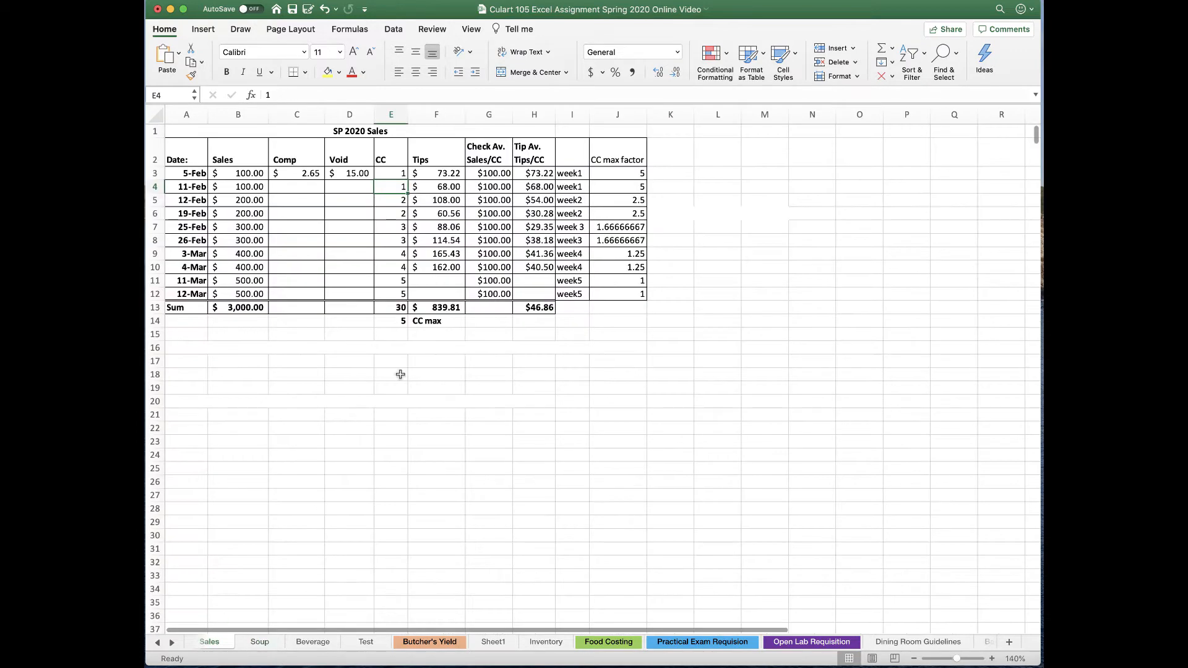
left_click(395, 177)
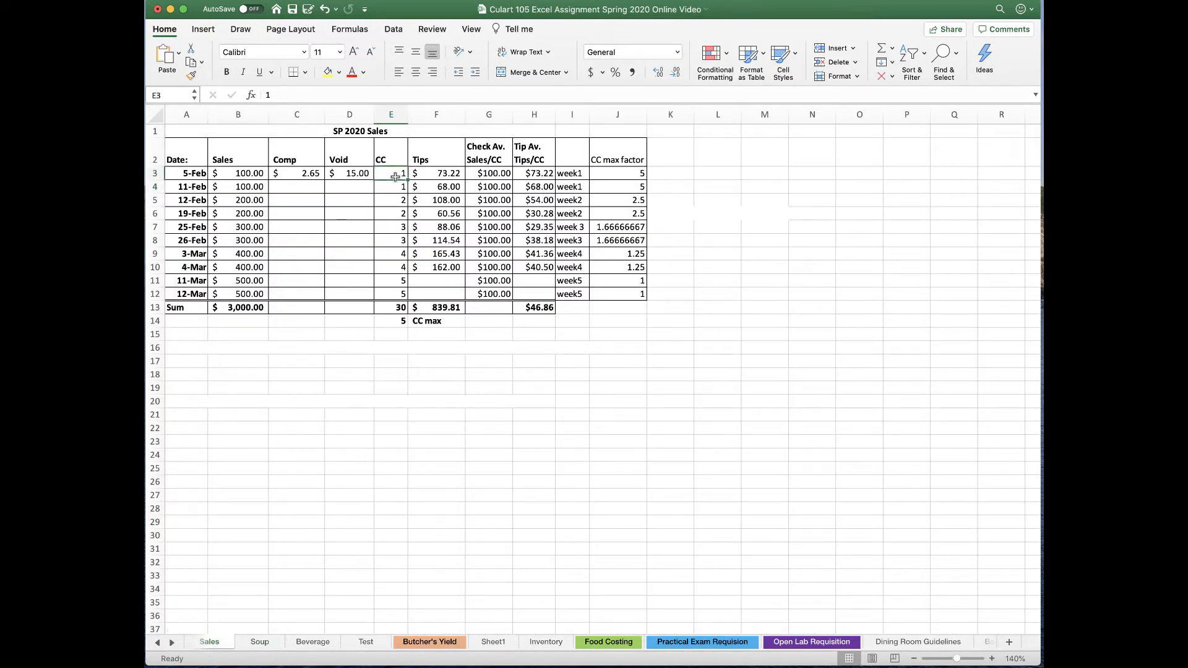
type("22")
key("Return")
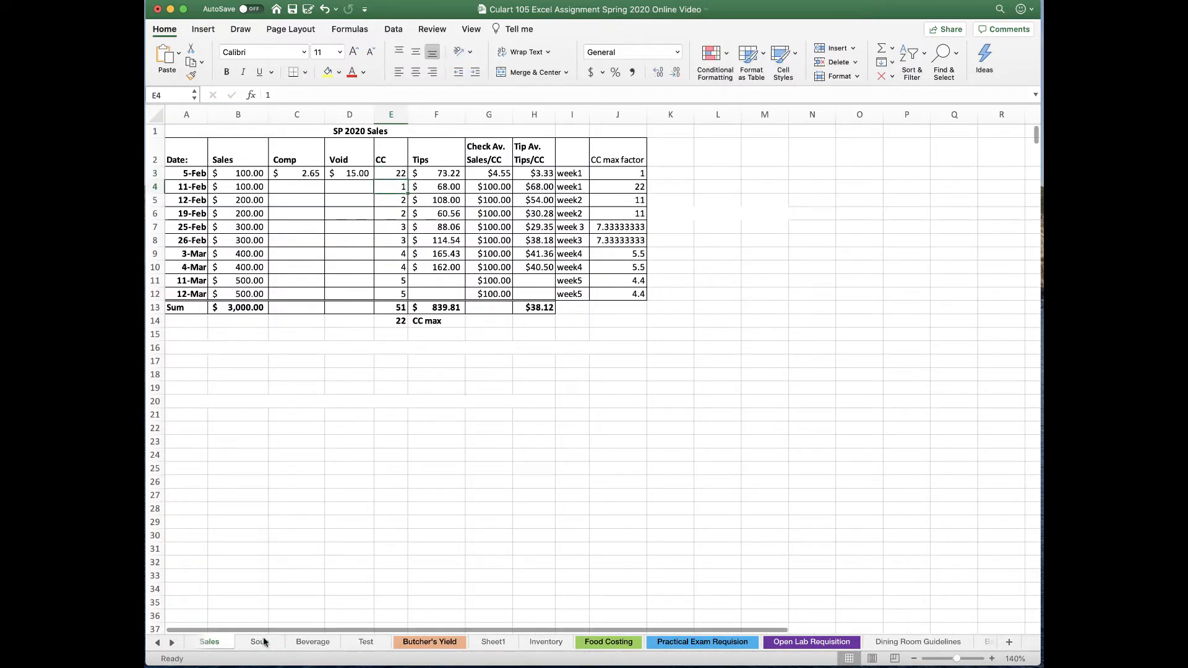
left_click(265, 642)
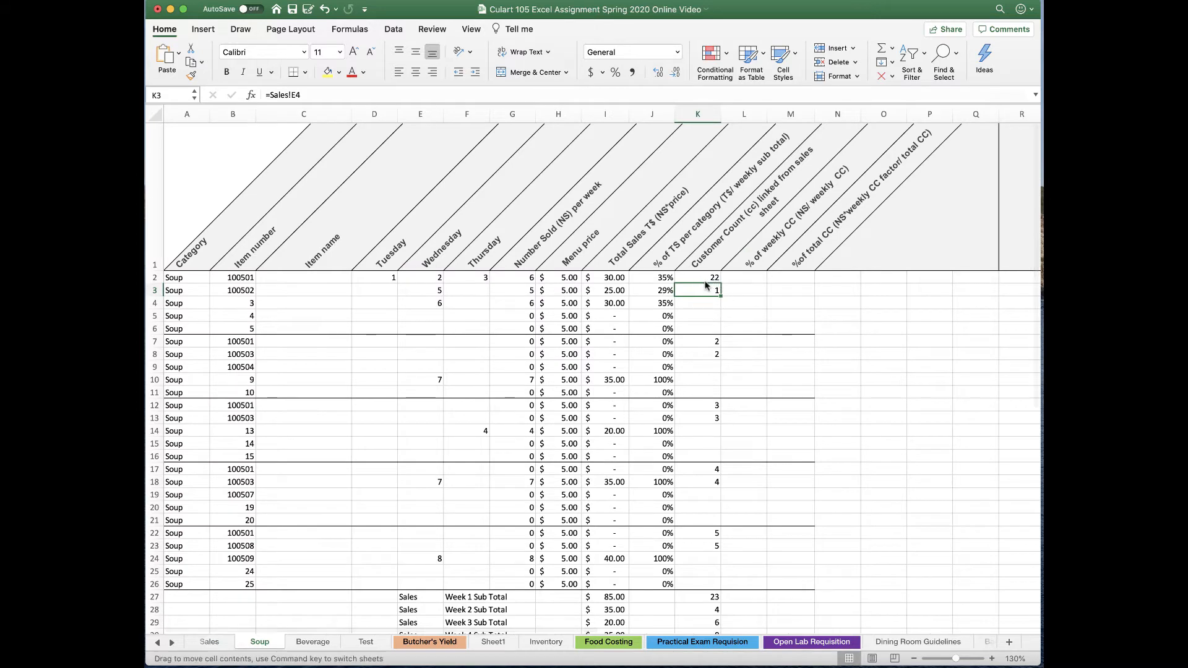
Step: Set the 5-Feb customer count on the Sales sheet back to 1 and return to the Soup sheet
left_click(210, 640)
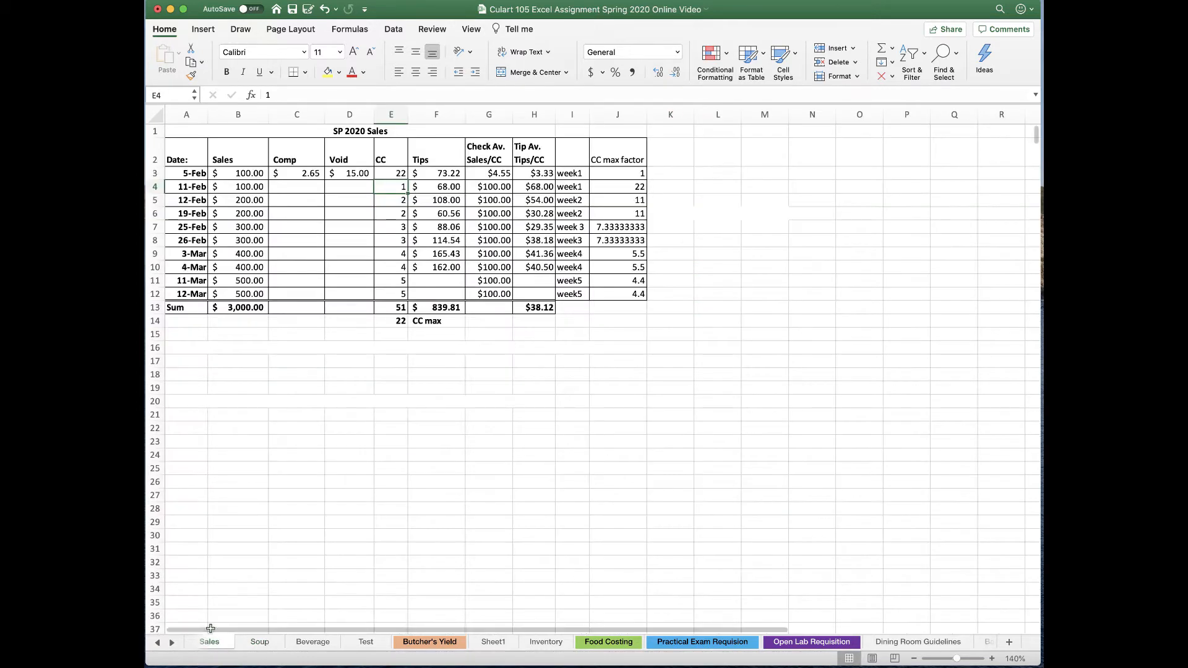
left_click(394, 176)
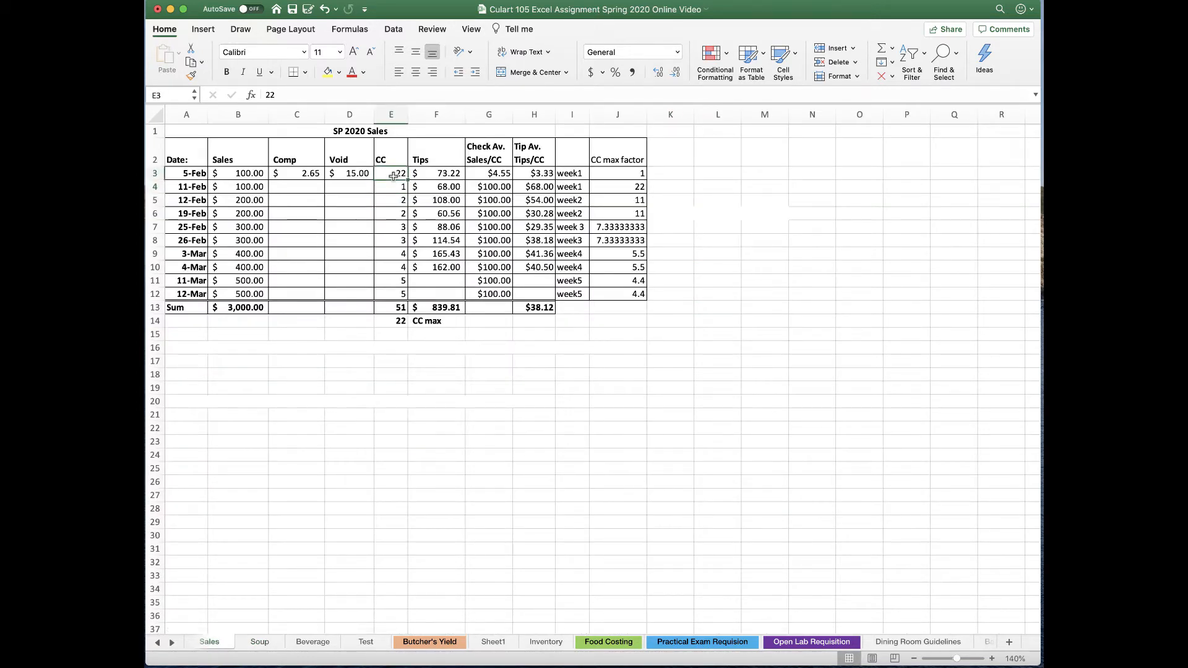
type("1")
key("Return")
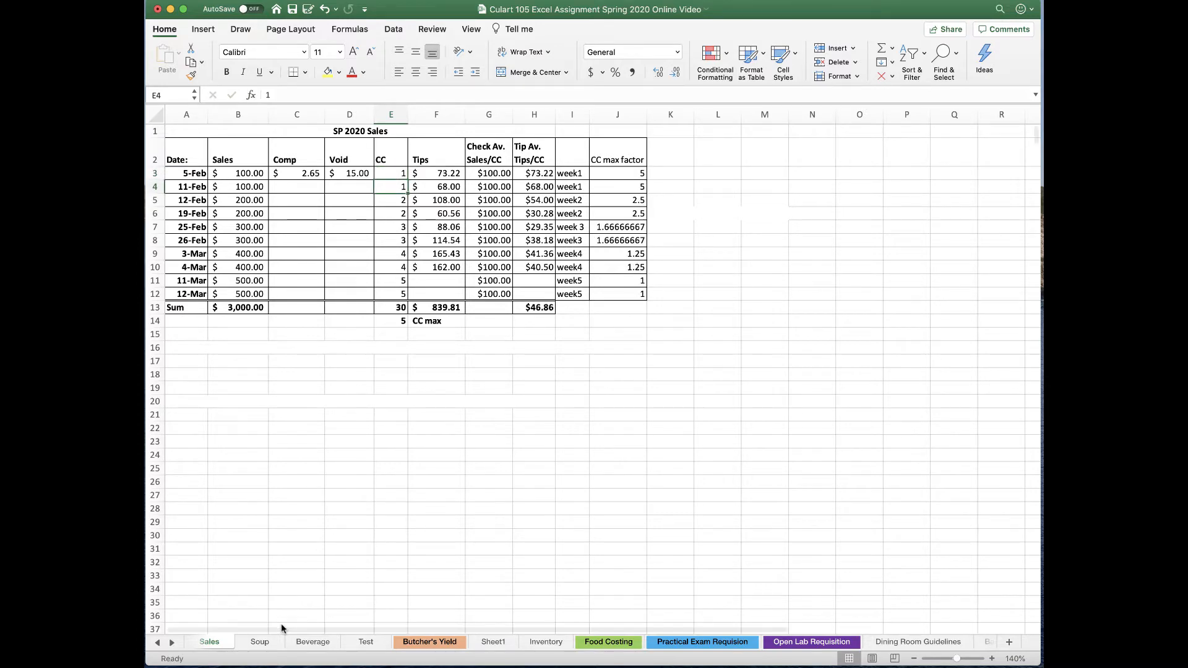
left_click(271, 641)
Step: Enter the percentage of weekly customer count formula =G2/$K$27 in cell L2 of the Soup sheet
scroll(696, 445, "down", 2)
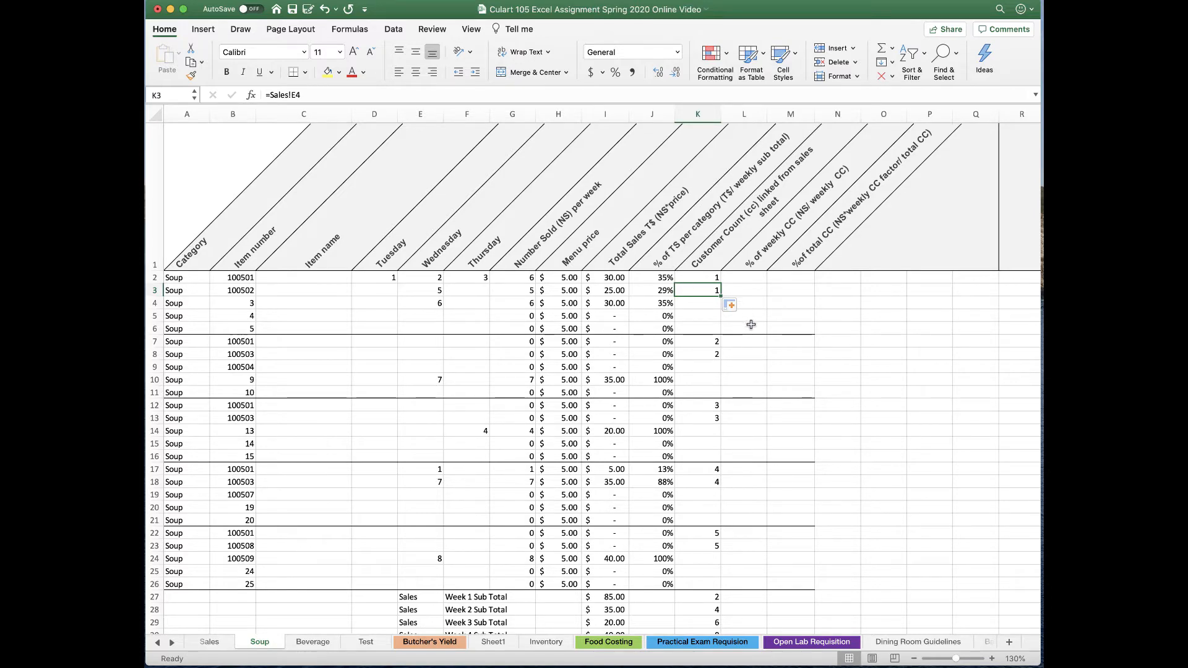
scroll(746, 322, "down", 2)
scroll(746, 322, "right", 1)
scroll(750, 324, "up", 2)
scroll(751, 325, "right", 1)
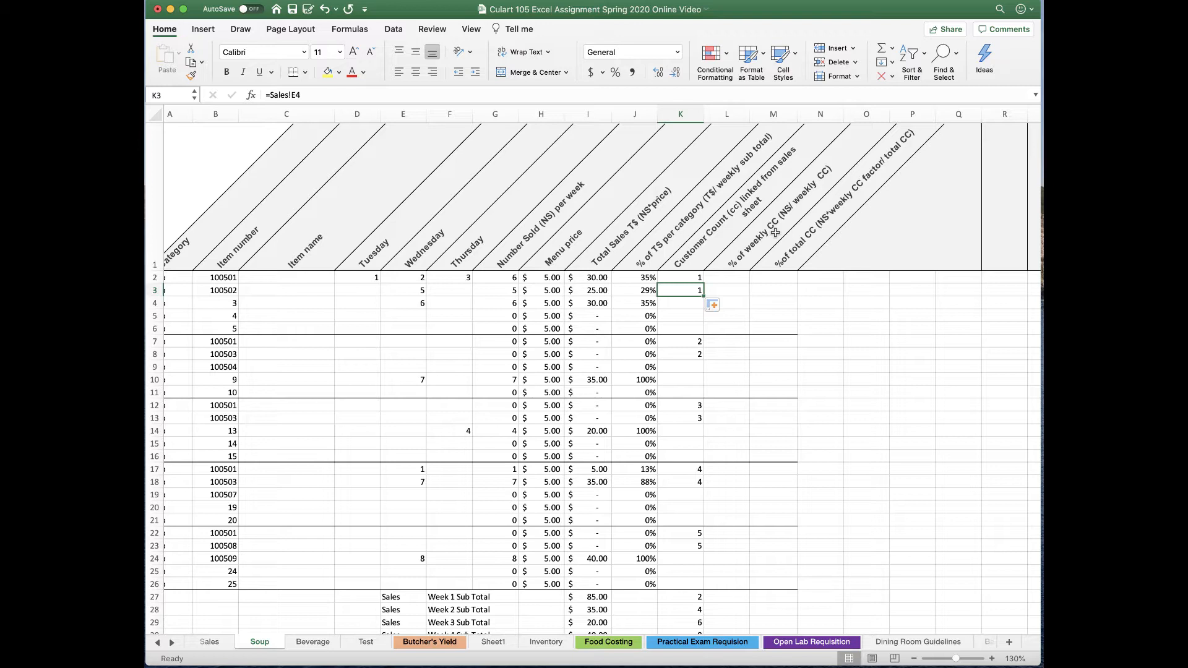
left_click(723, 280)
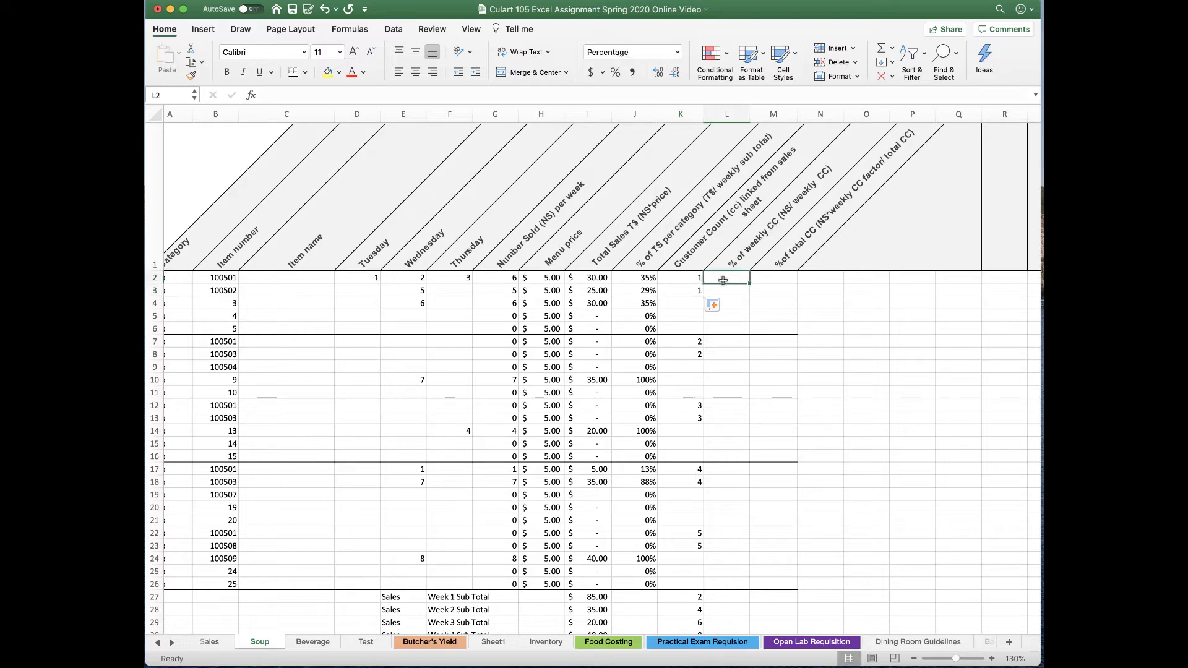
type("=")
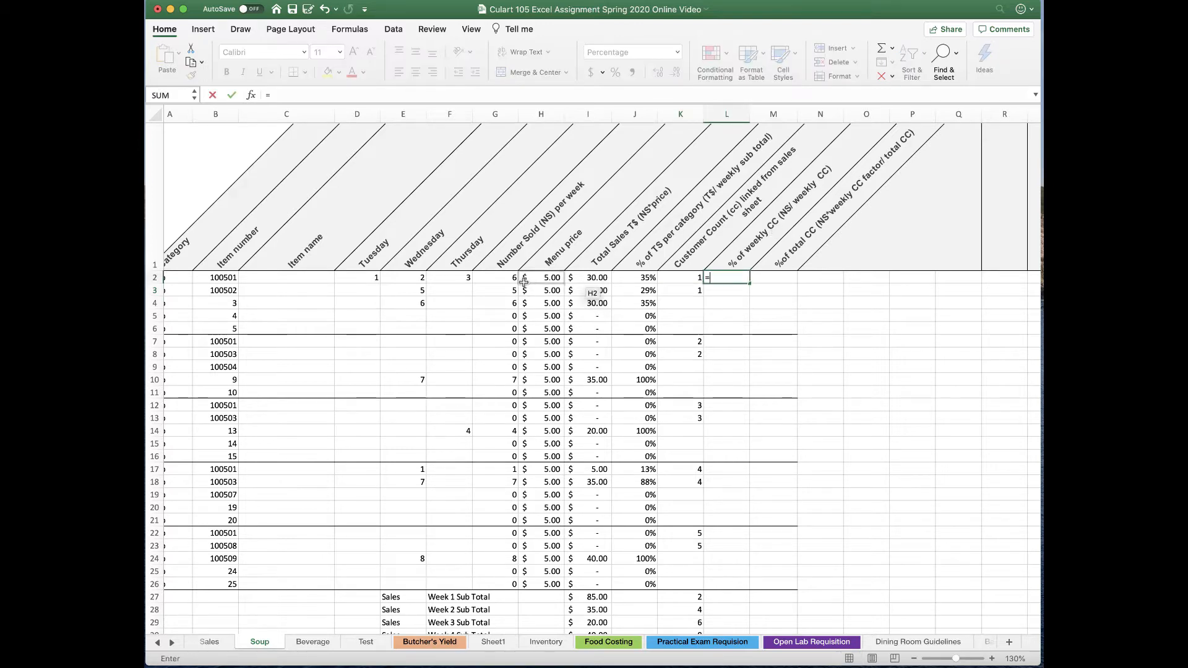
left_click(511, 282)
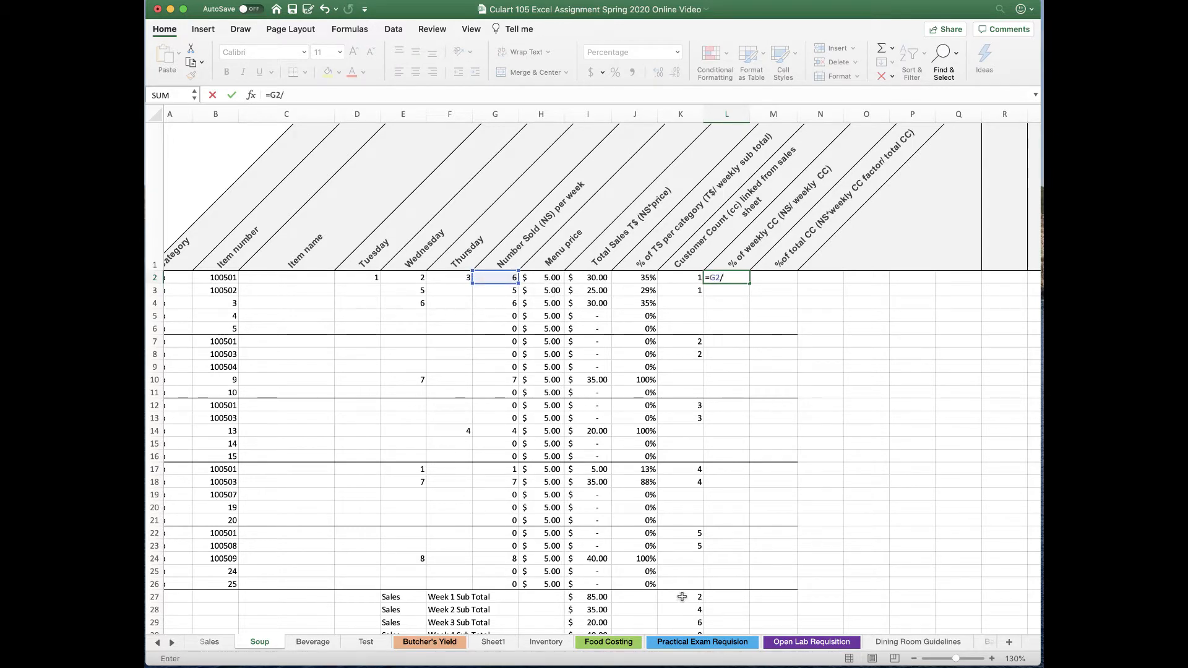
type("$k")
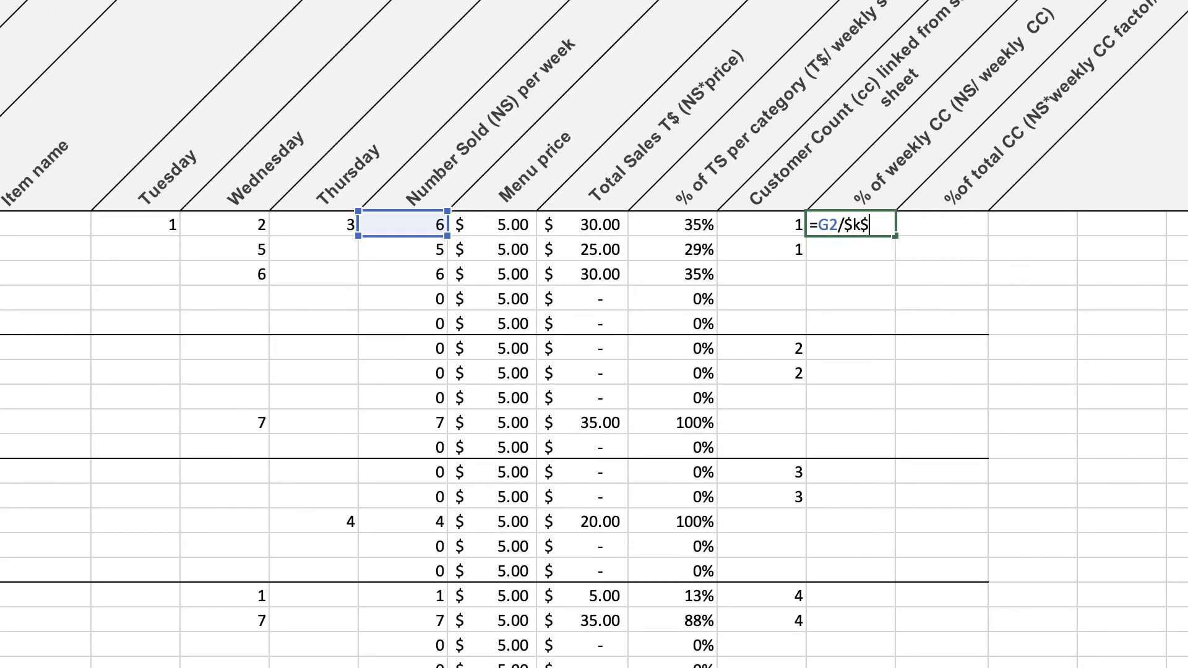
type("$27")
key("Return")
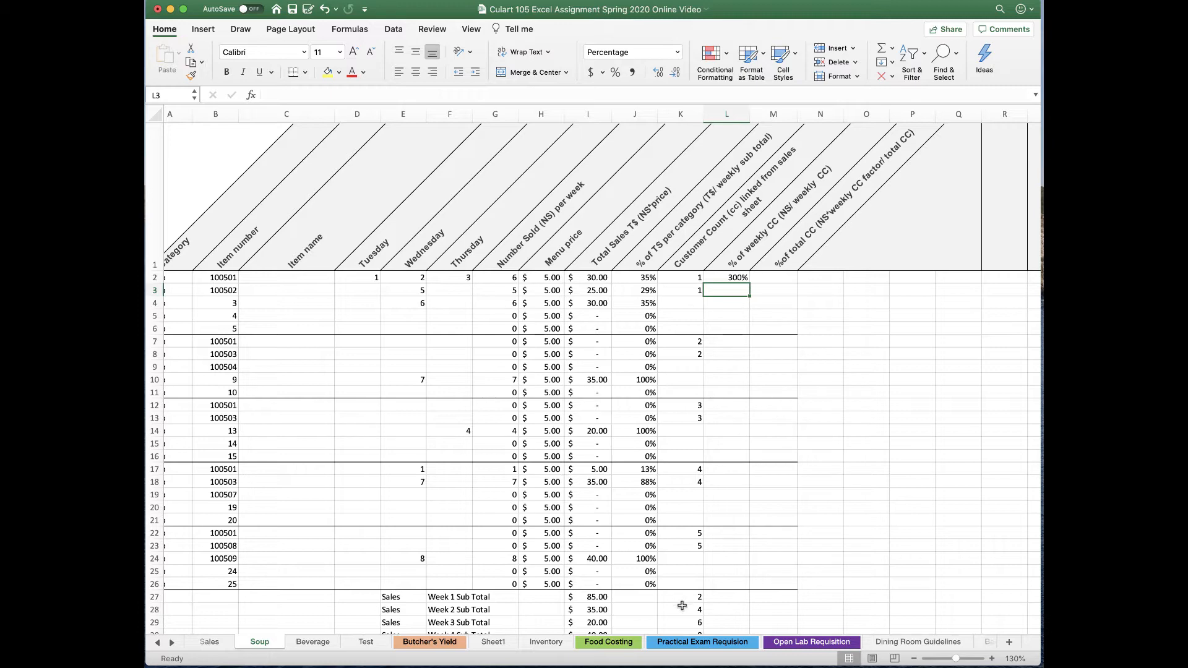
Step: Fill the formula in L2 down through L7, keeping the existing cell borders
scroll(688, 602, "down", 3)
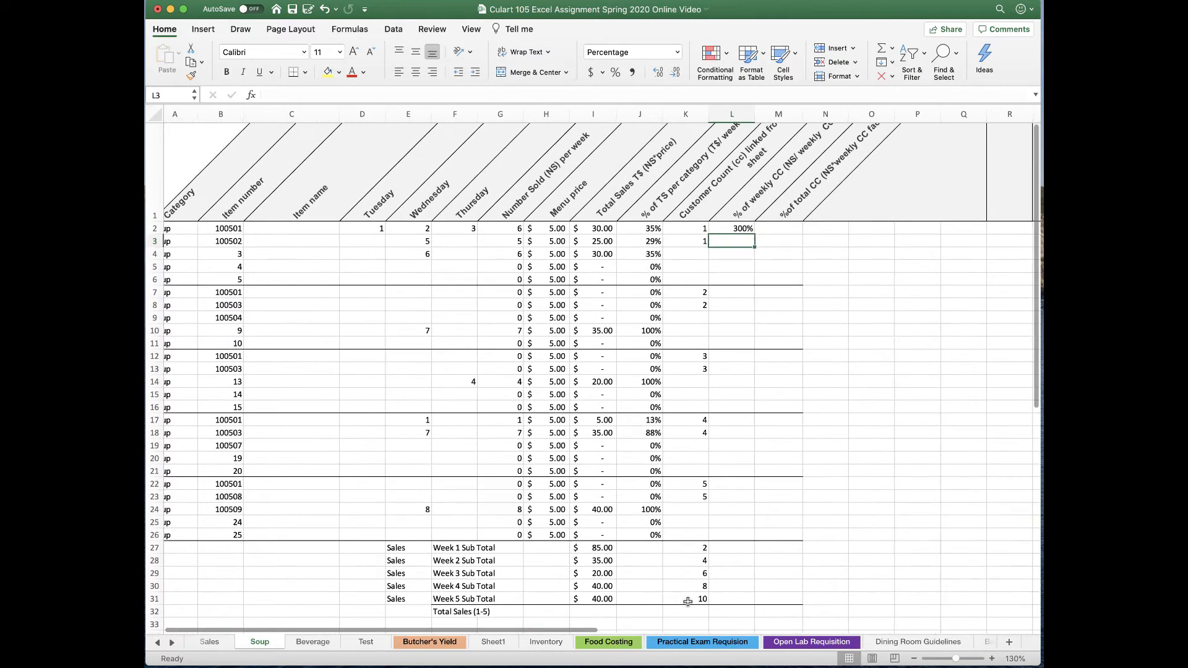
scroll(687, 602, "right", 2)
left_click(709, 233)
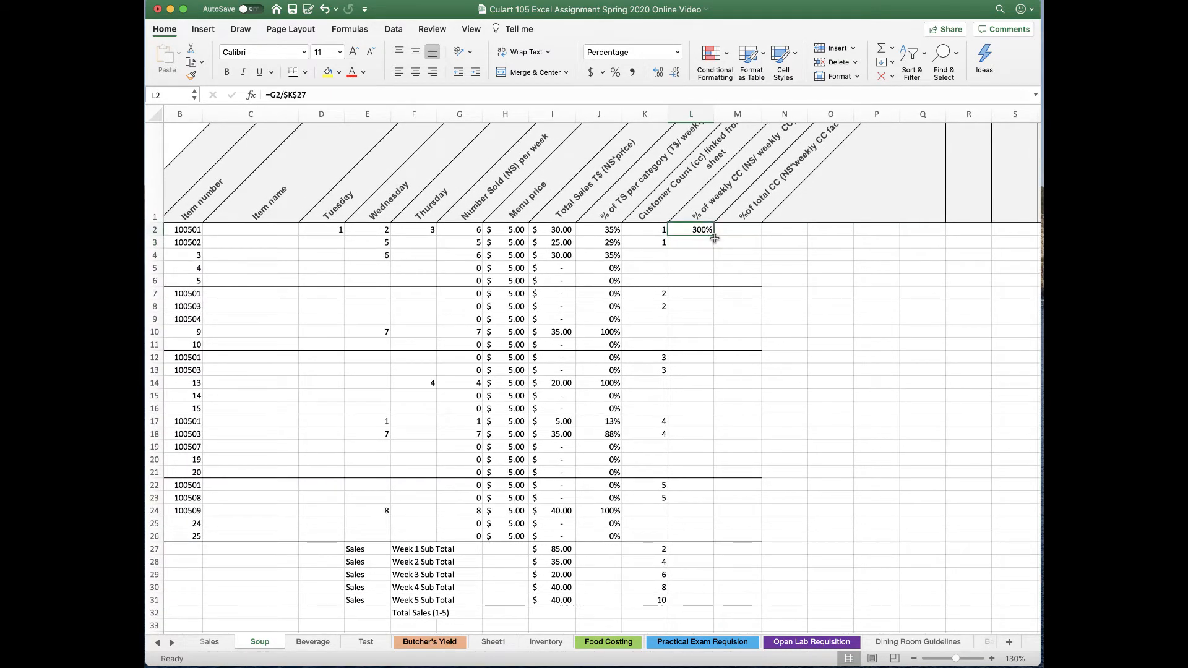
left_click_drag(715, 235, 715, 297)
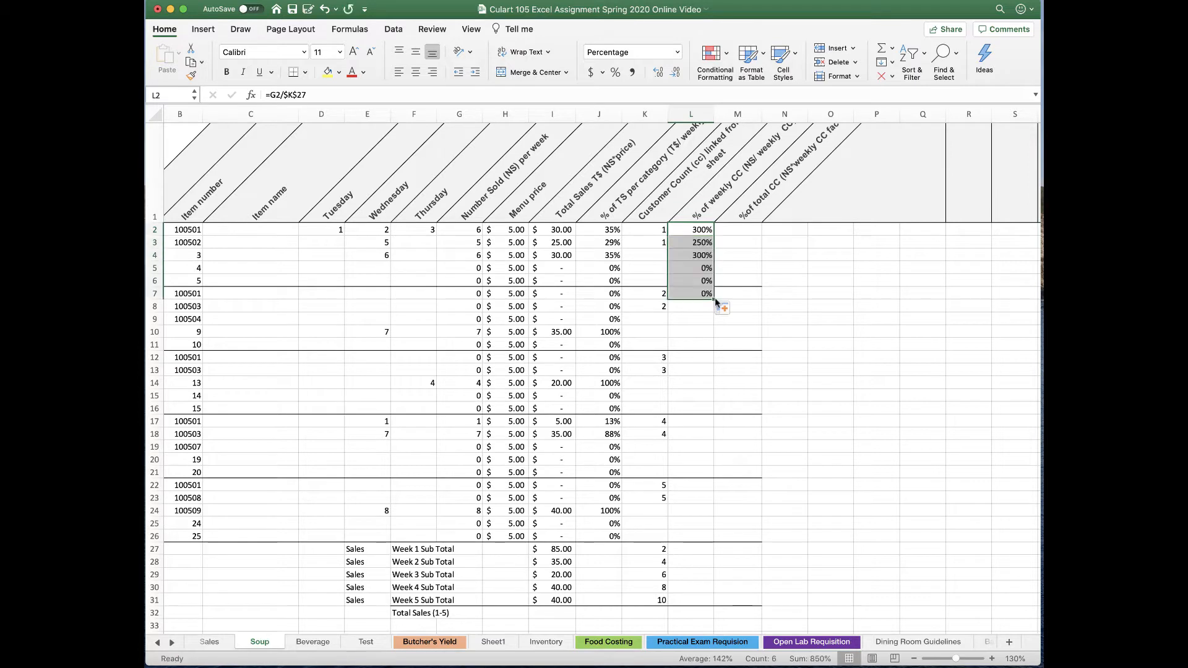
left_click(727, 309)
left_click(739, 348)
Step: Change the formula in L7 to =G7/$K$28 so it divides by the Week 2 customer count
left_click(691, 293)
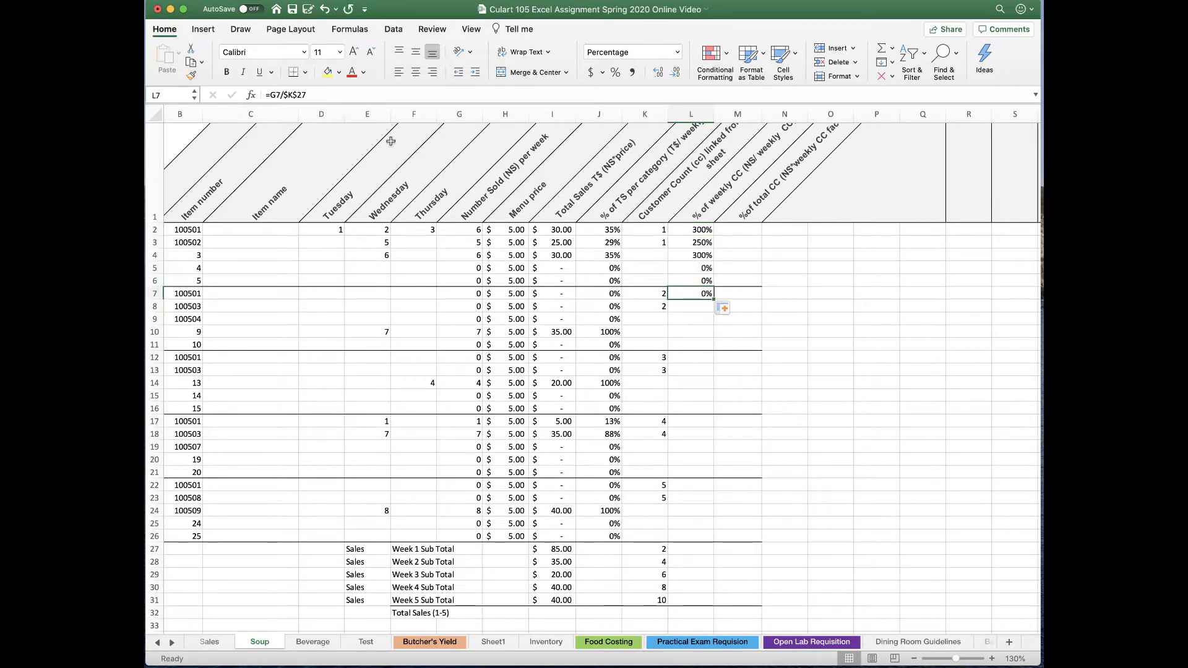
left_click(311, 94)
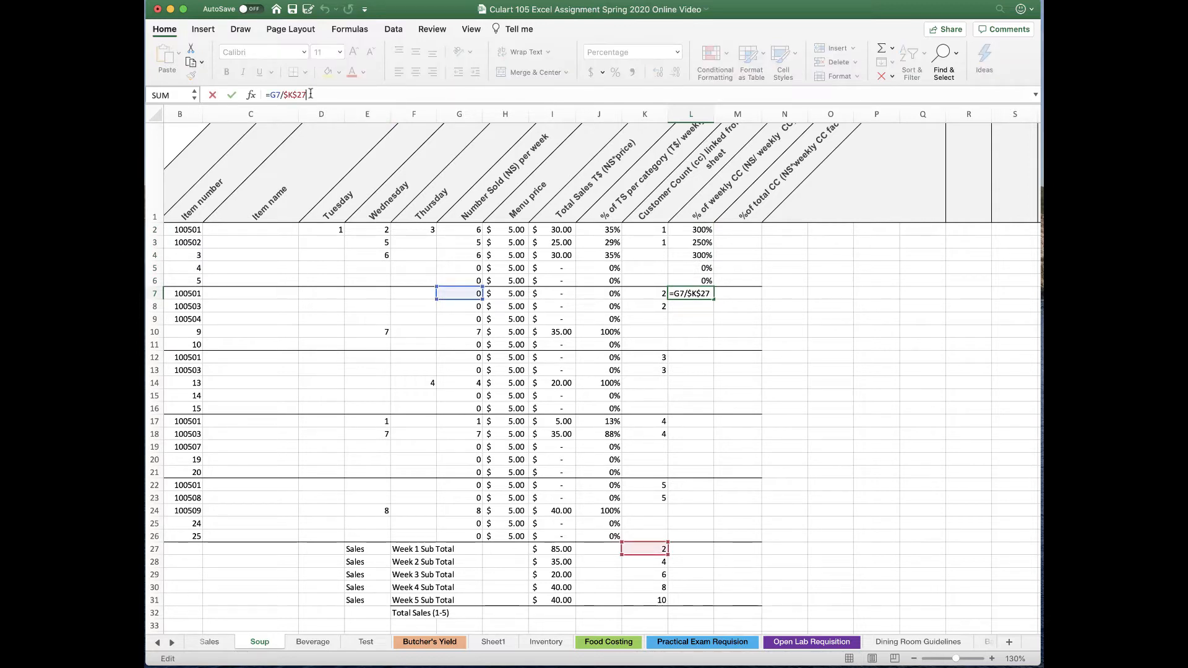
key("BackSpace")
type("8")
key("Return")
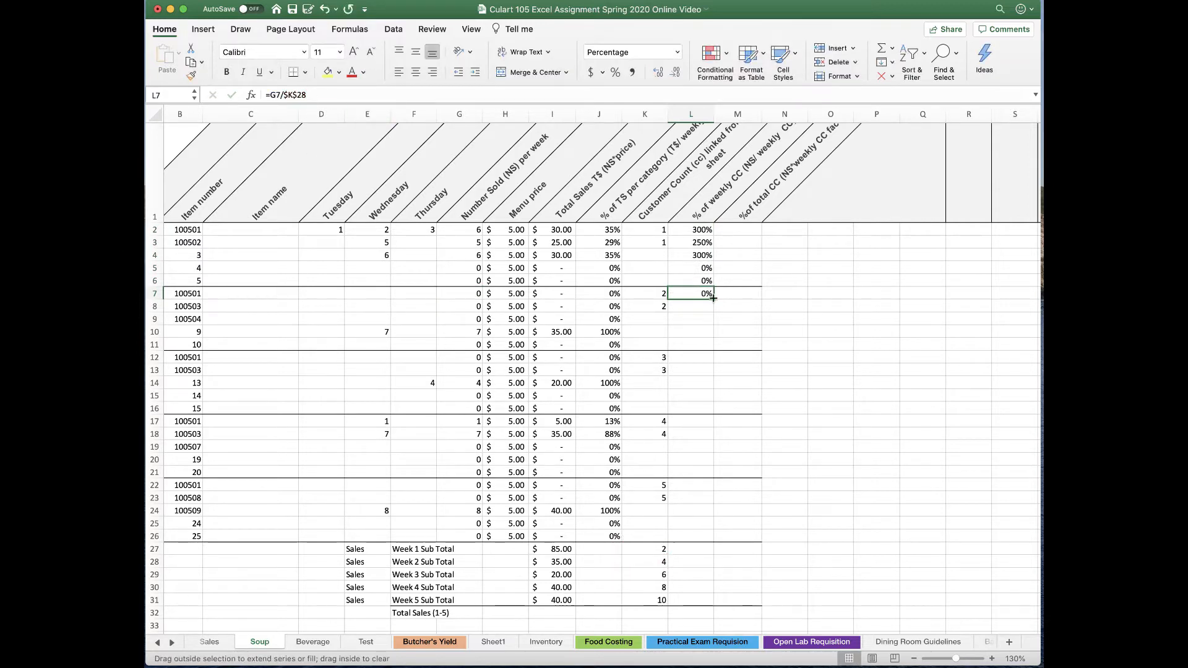
Step: Fill the Week 2 formula from L7 down through L12, keeping the existing cell borders
left_click_drag(713, 299, 713, 364)
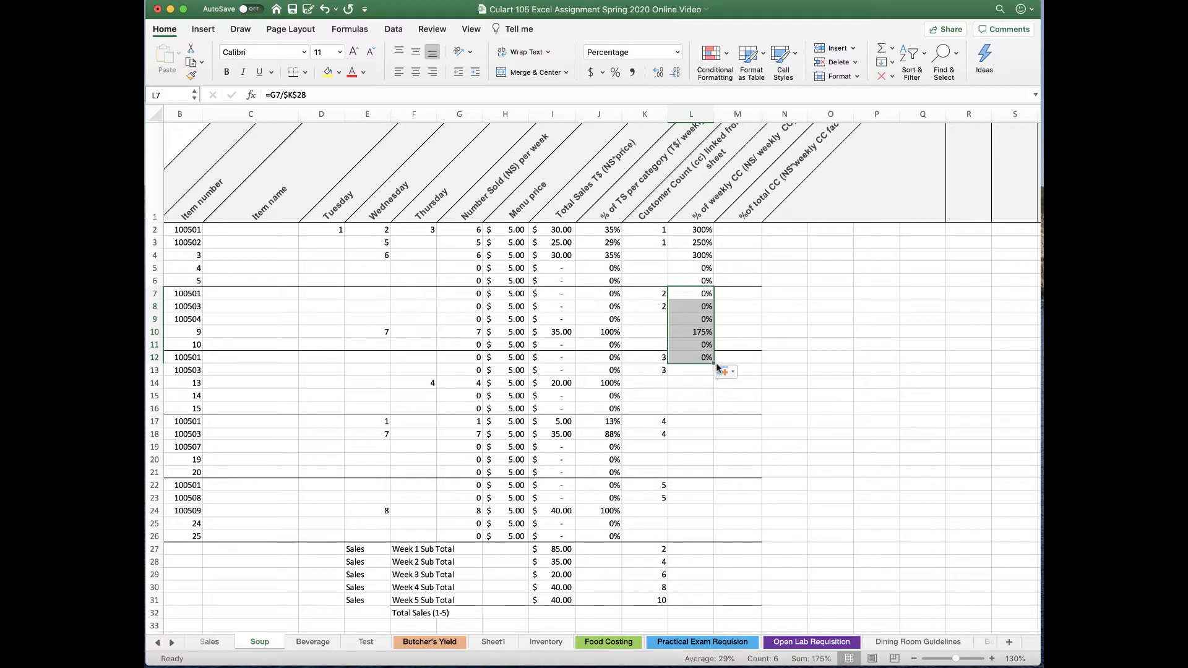
left_click(726, 372)
left_click(743, 411)
Step: Change the formula in L12 to =G12/$K$29 so it divides by the Week 3 customer count
left_click(696, 356)
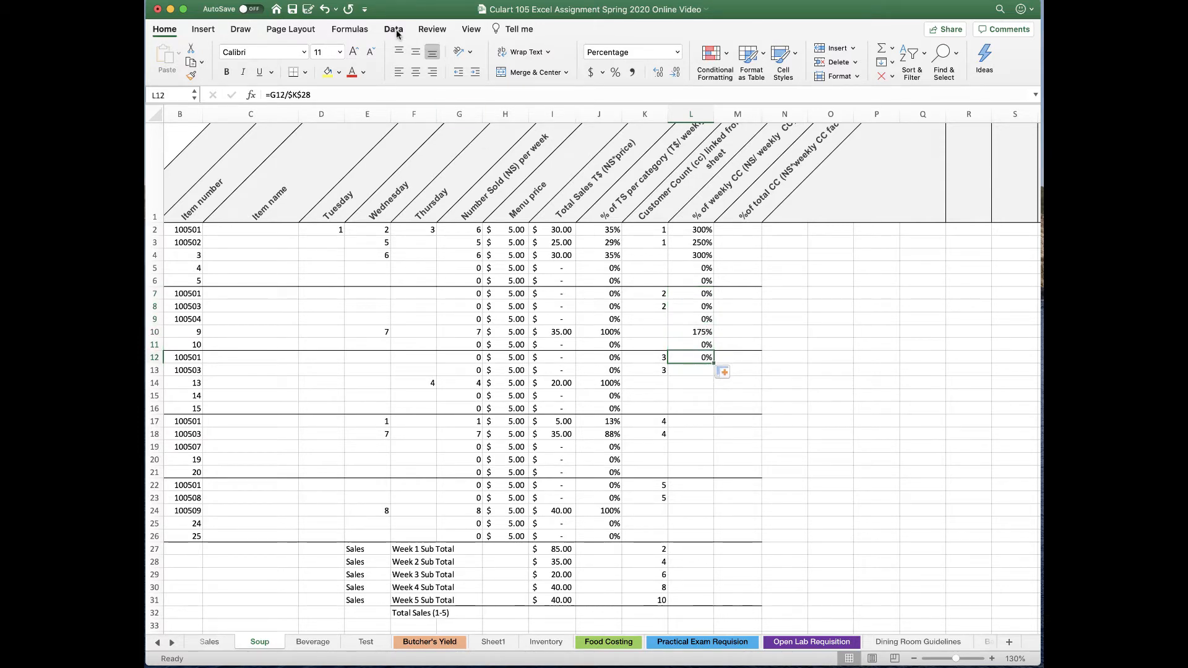
left_click(319, 94)
key("BackSpace")
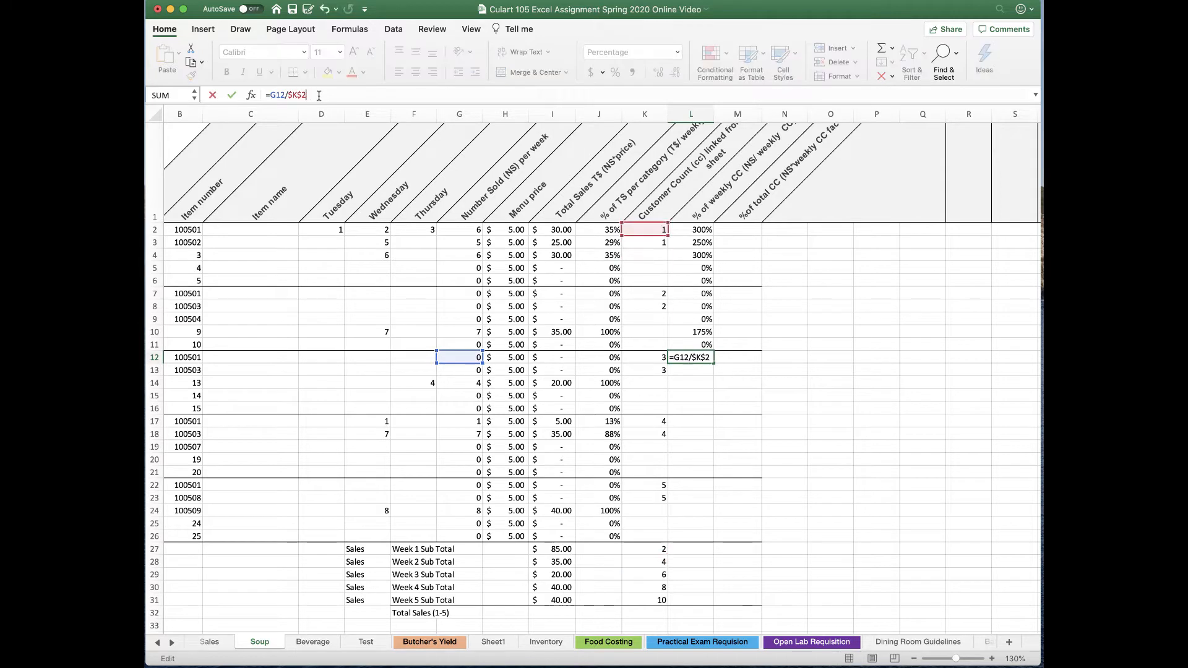
type("9")
key("Return")
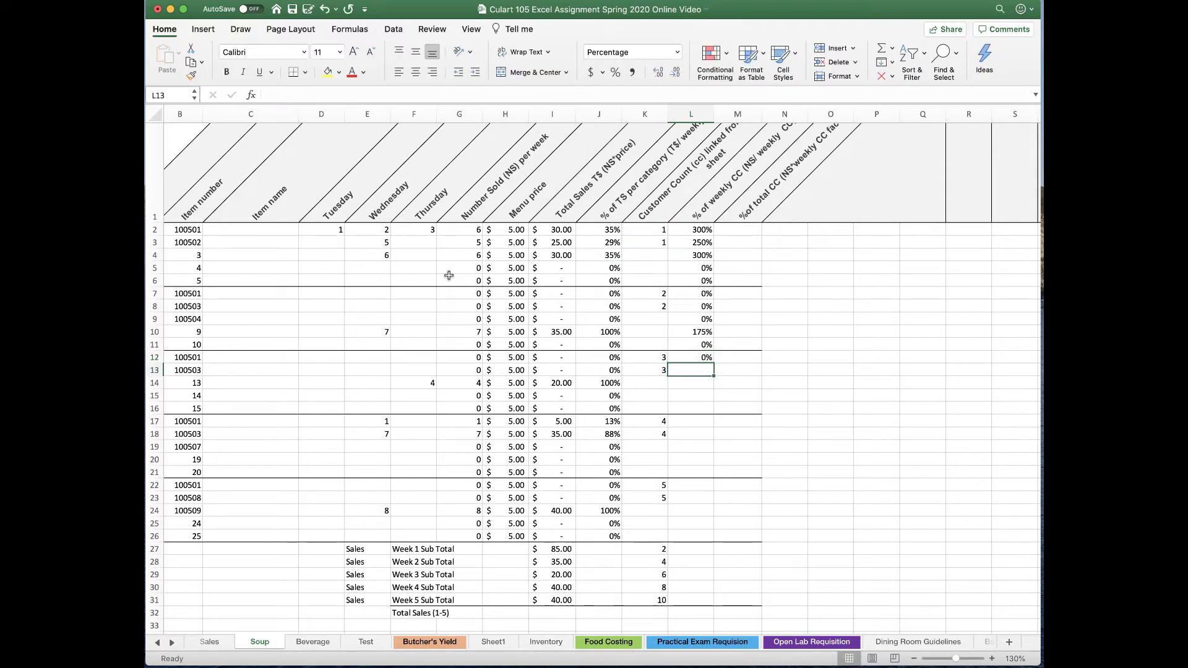
Step: Fill the Week 3 formula from L12 down through L17 without formatting, keeping the existing cell borders
left_click(678, 357)
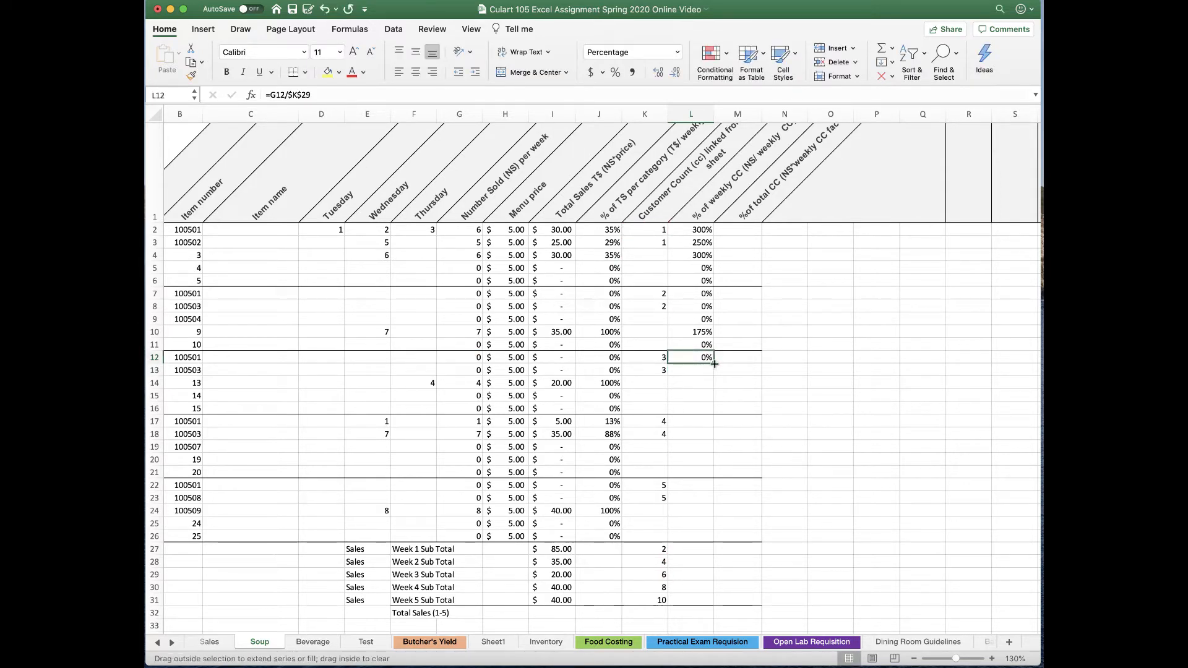
left_click_drag(715, 364, 715, 425)
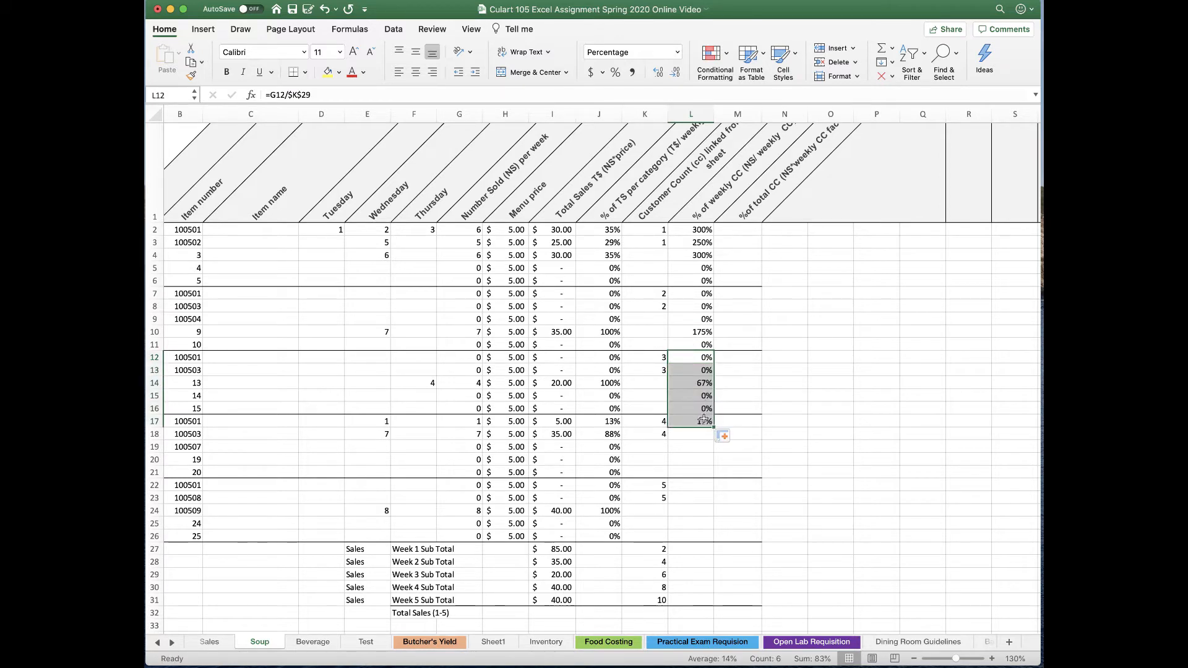
left_click(723, 436)
left_click(752, 476)
Step: Change the formula in L17 to =G17/$K$30 so it divides by the Week 4 customer count
left_click(693, 421)
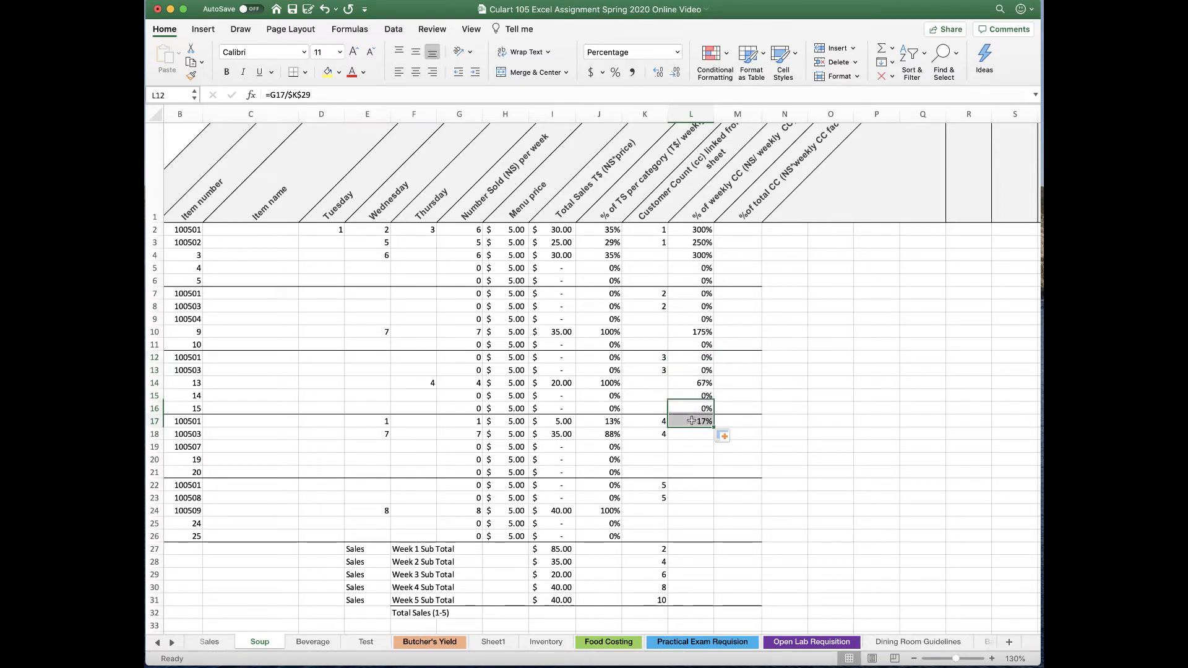
left_click(320, 97)
key("BackSpace")
key("BackSpace")
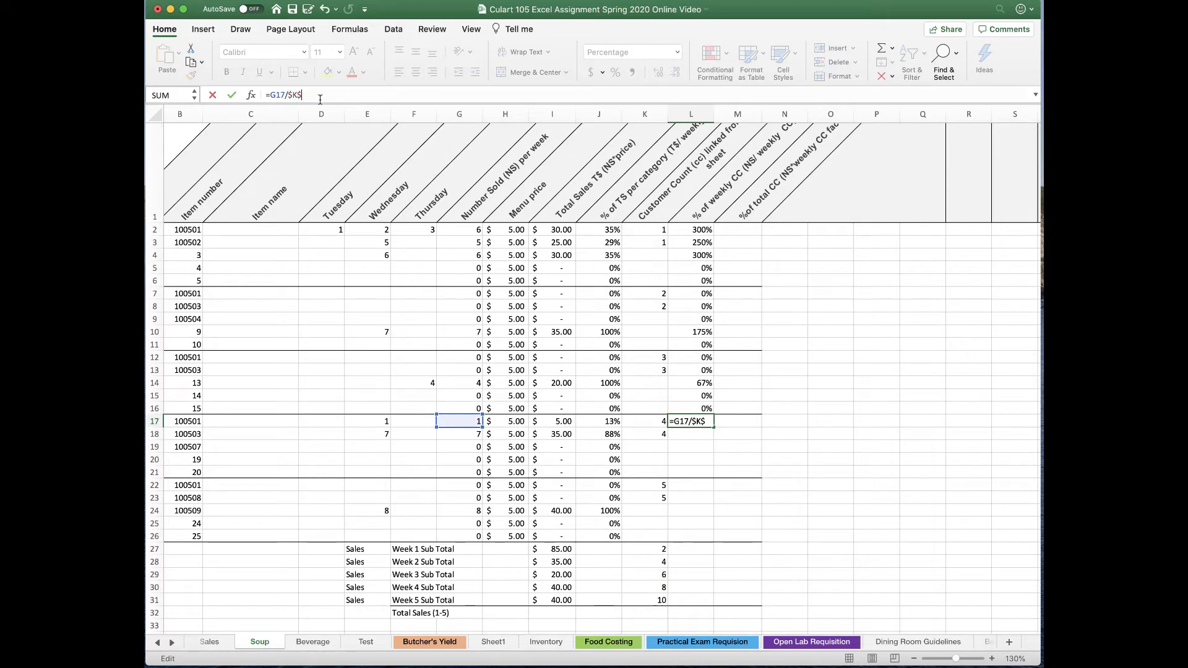
type("30")
key("Return")
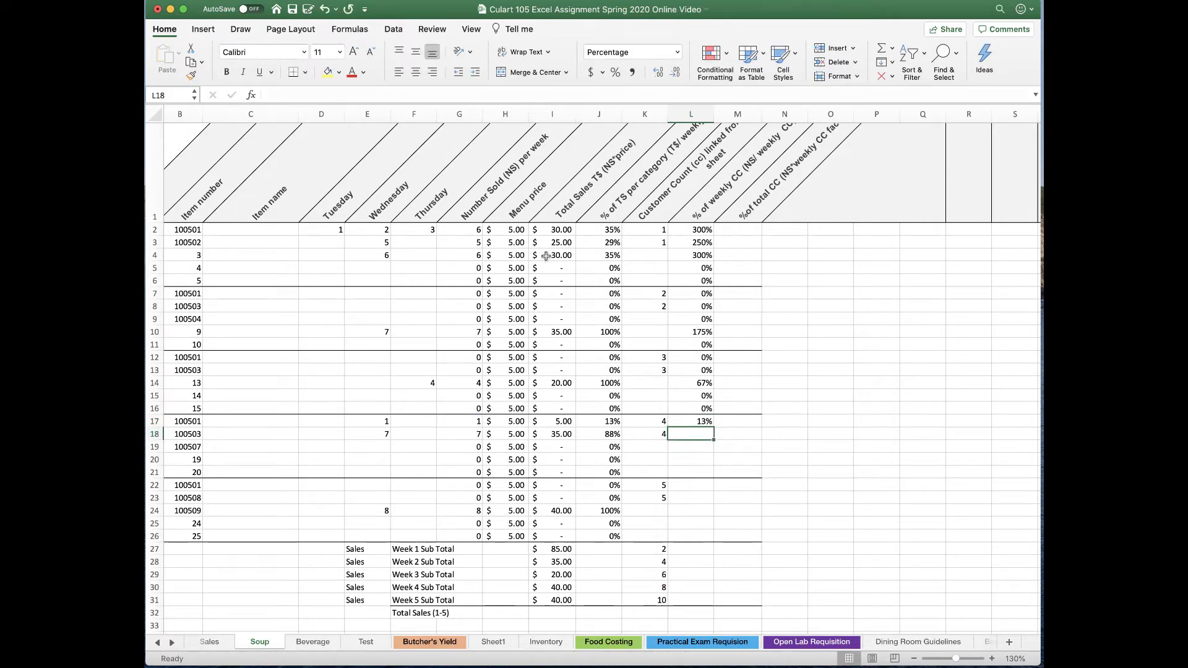
Step: Fill the Week 4 formula from L17 down through L22 without formatting, keeping the existing cell borders
left_click(697, 421)
left_click_drag(714, 427, 718, 495)
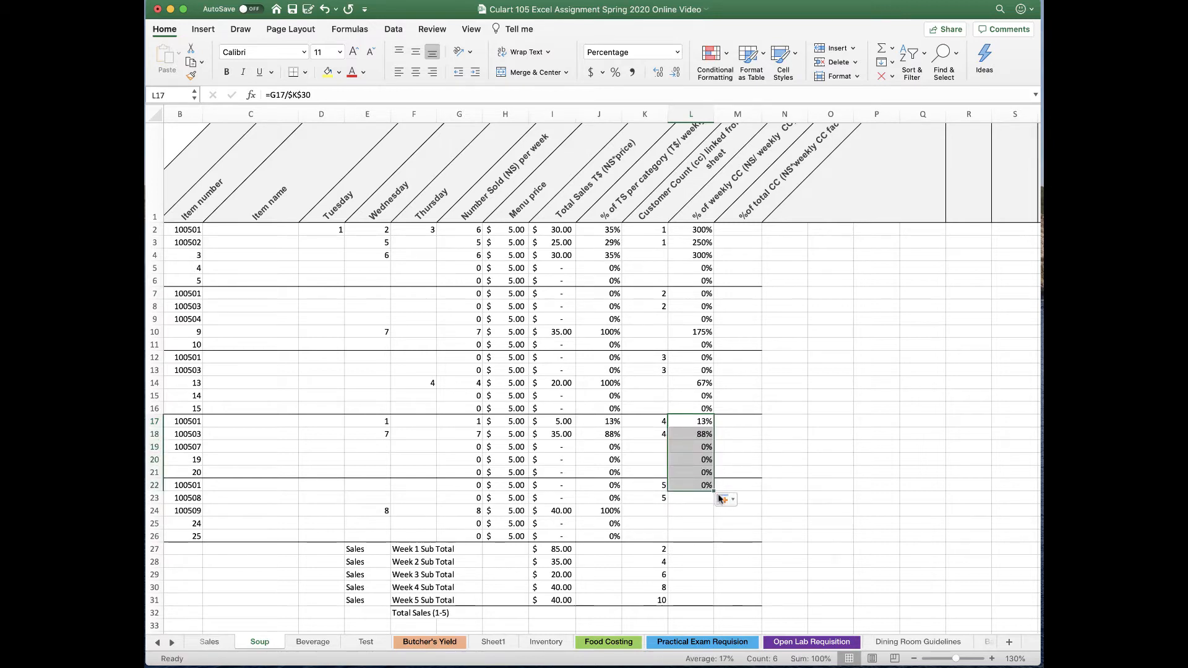
left_click(722, 499)
left_click(730, 539)
Step: Change the formula in L22 to =G22/$K$31 so it divides by the Week 5 customer count
left_click(700, 488)
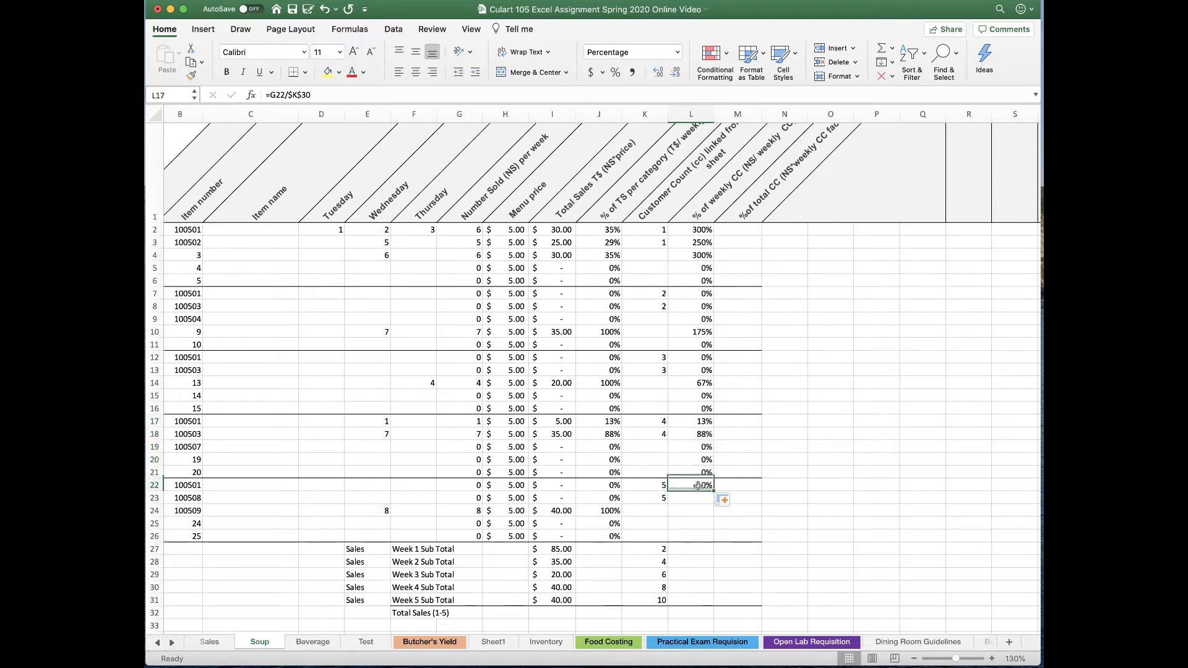
left_click(323, 96)
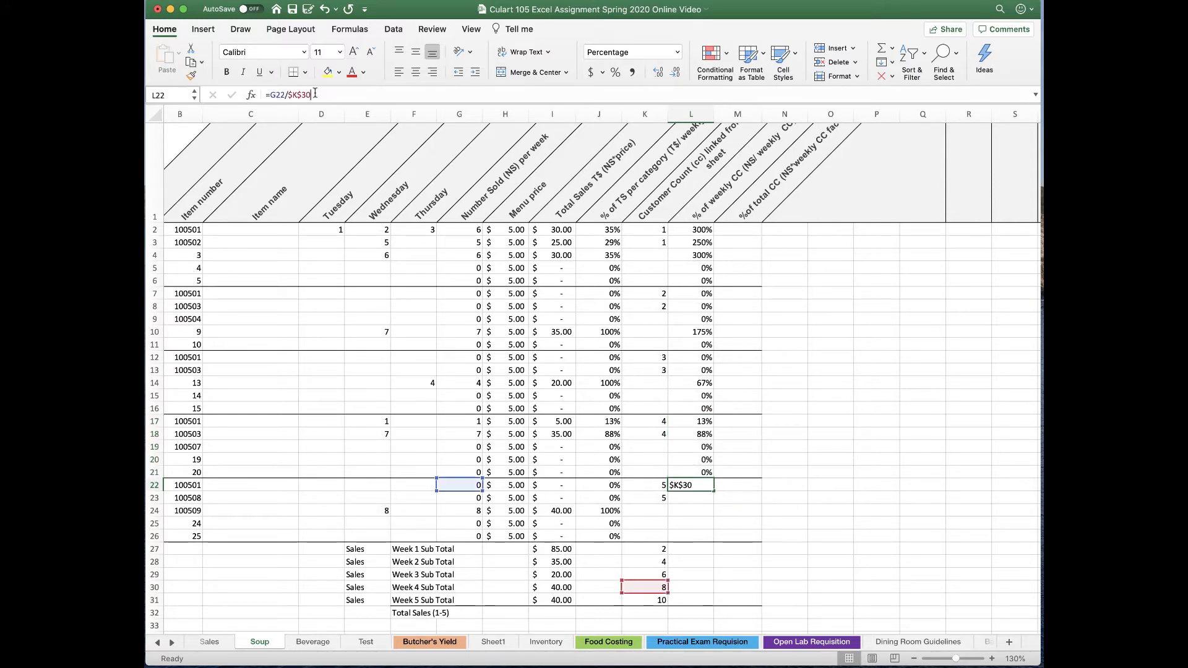
key("Return")
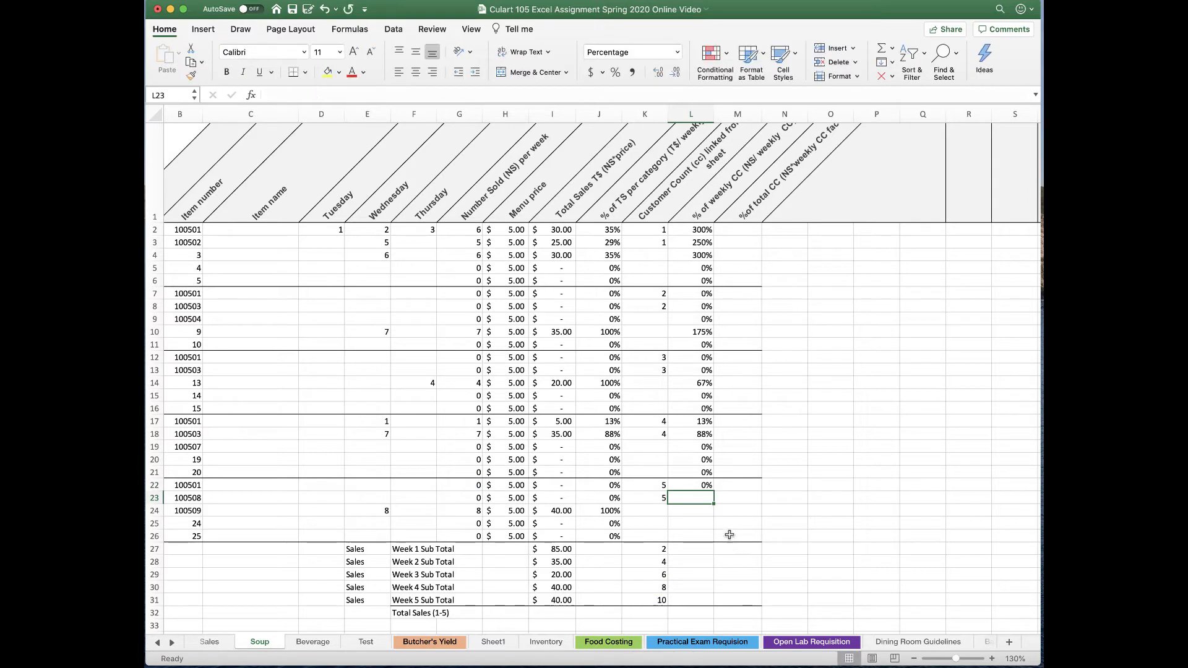
Step: Fill the Week 5 formula from L22 down through L26 without formatting, keeping the existing cell borders
left_click(690, 485)
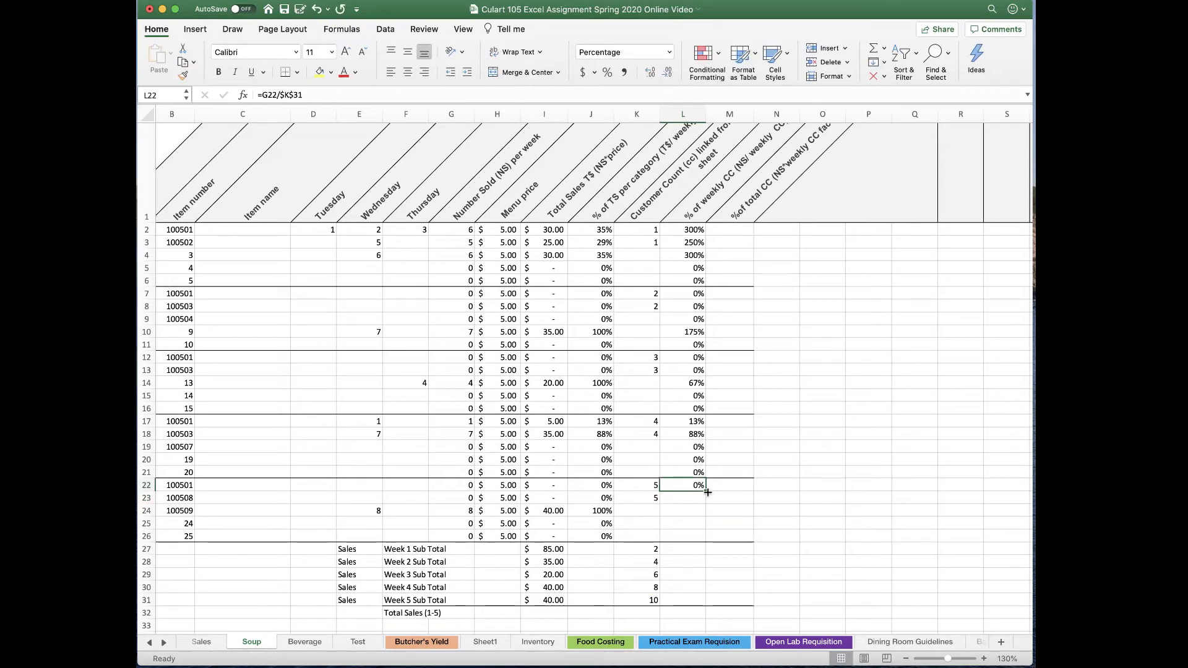
left_click_drag(706, 491, 705, 539)
left_click(713, 552)
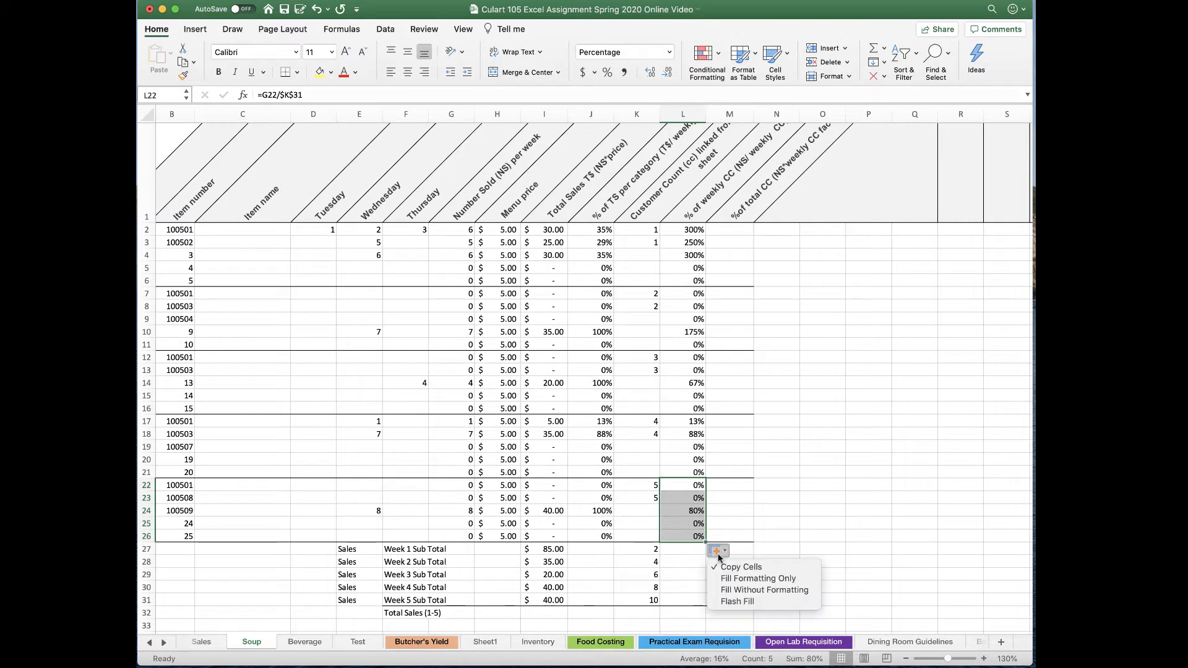
left_click(731, 591)
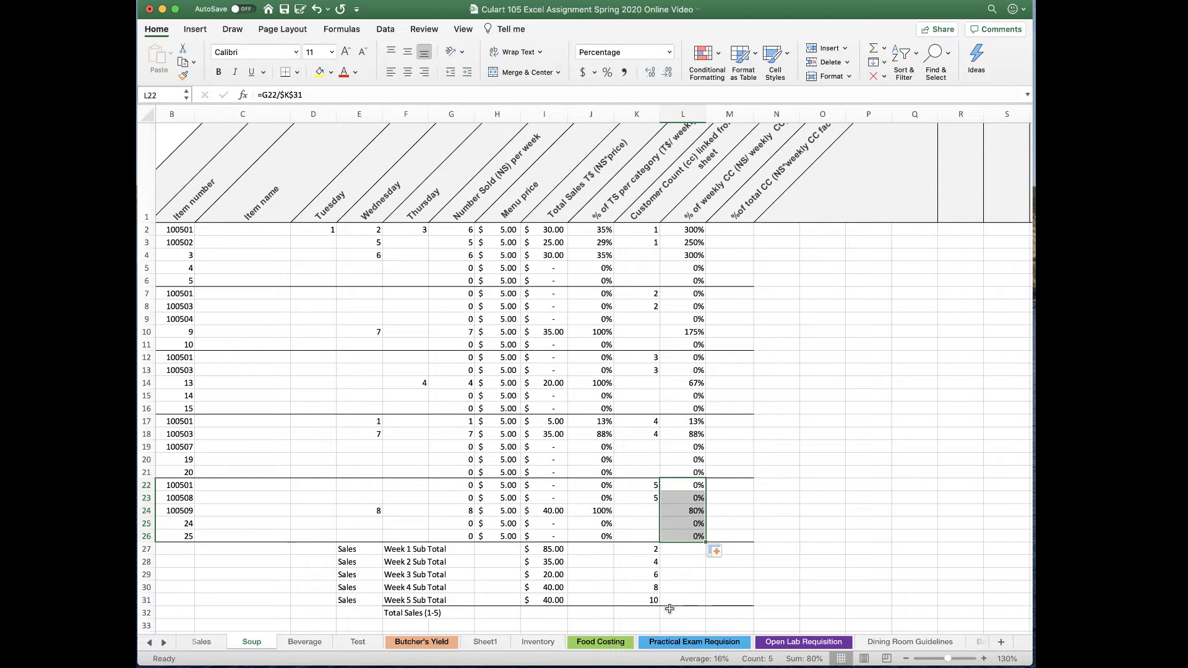
Step: Examine how the Sales sheet calculates the CC max in E14 and the CC max factor in column J from the customer counts
scroll(626, 585, "up", 2)
scroll(626, 585, "right", 1)
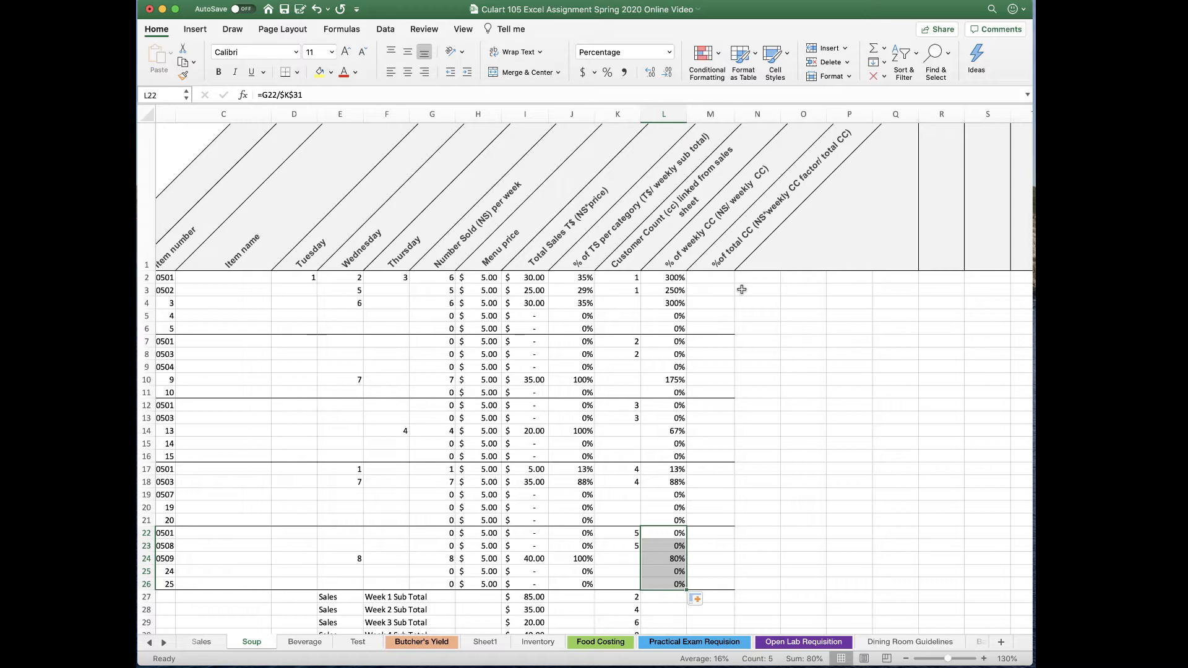
scroll(742, 290, "down", 5)
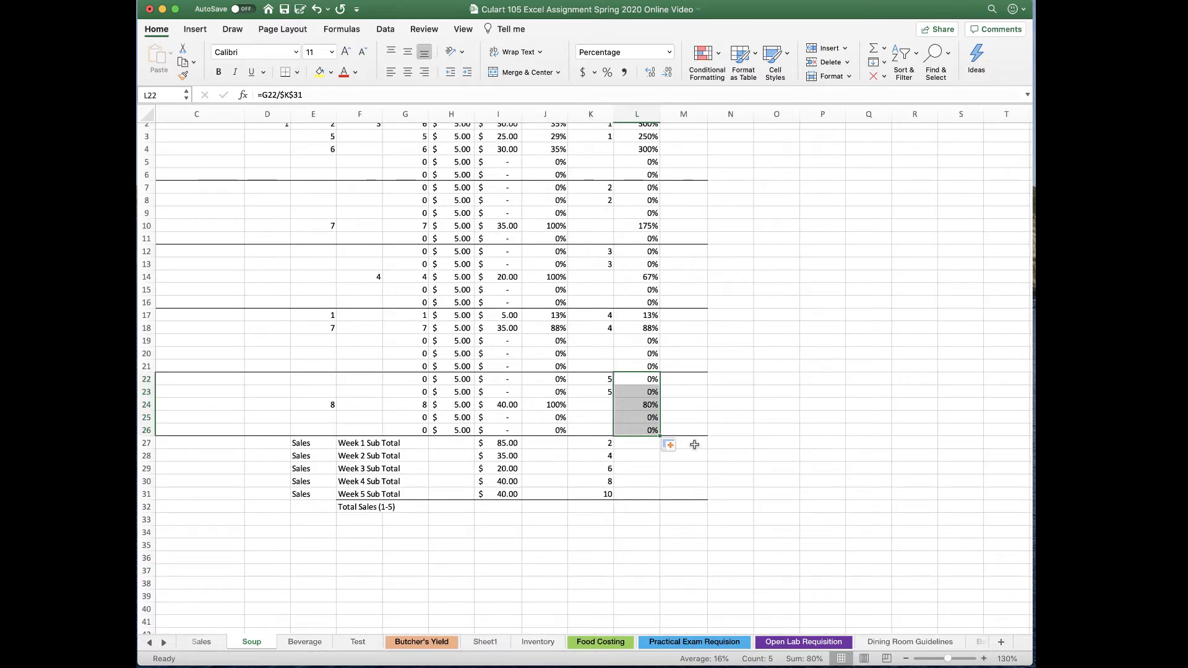
left_click(694, 445)
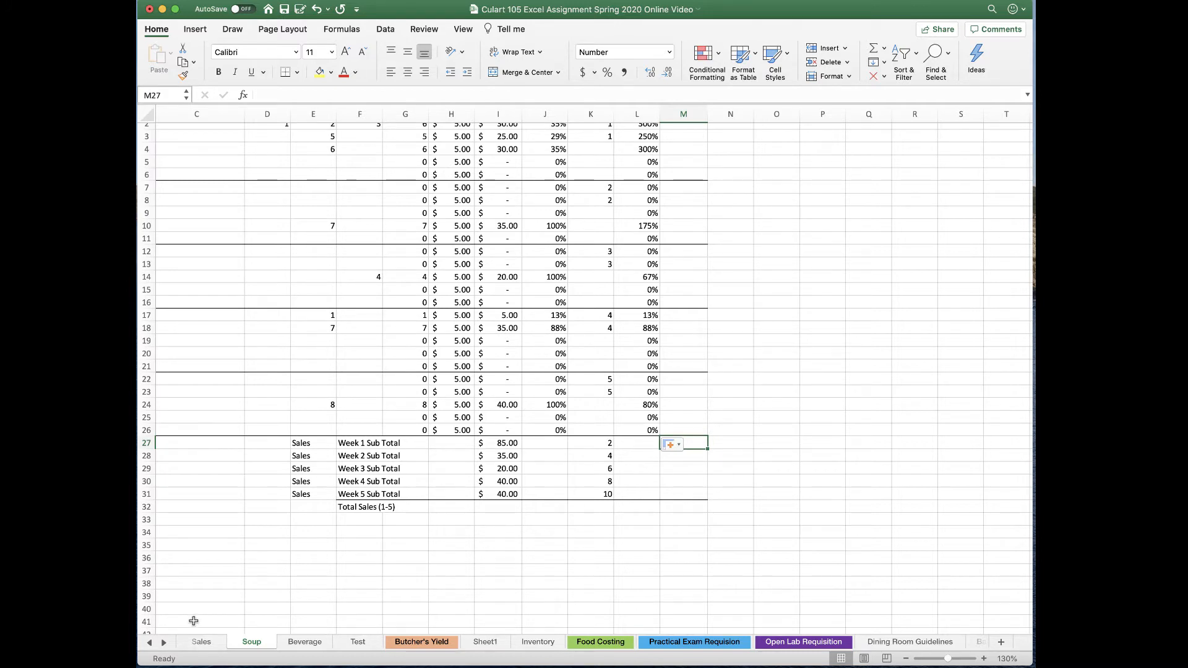
left_click(197, 642)
left_click(613, 173)
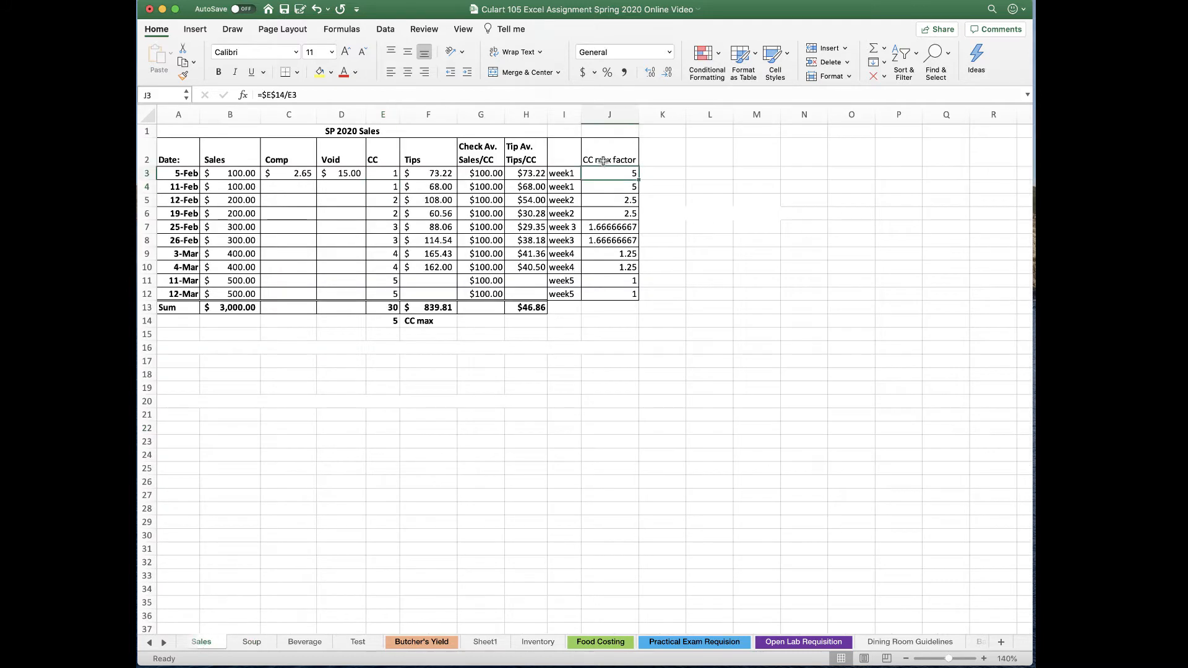
left_click(624, 160)
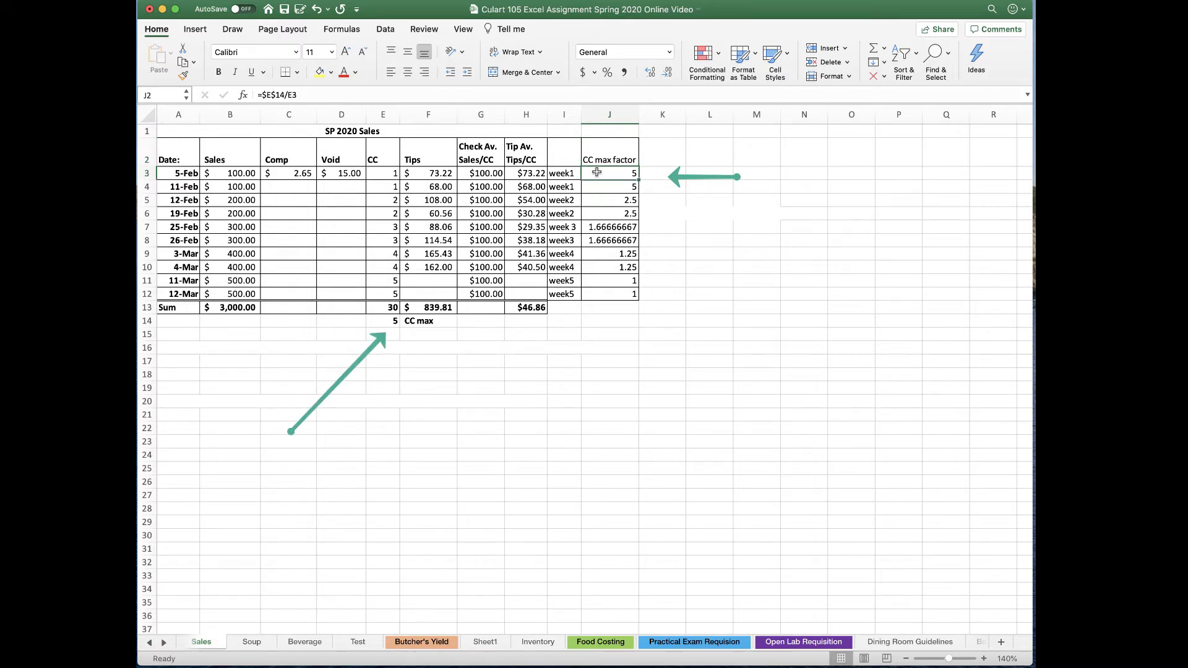
left_click(596, 174)
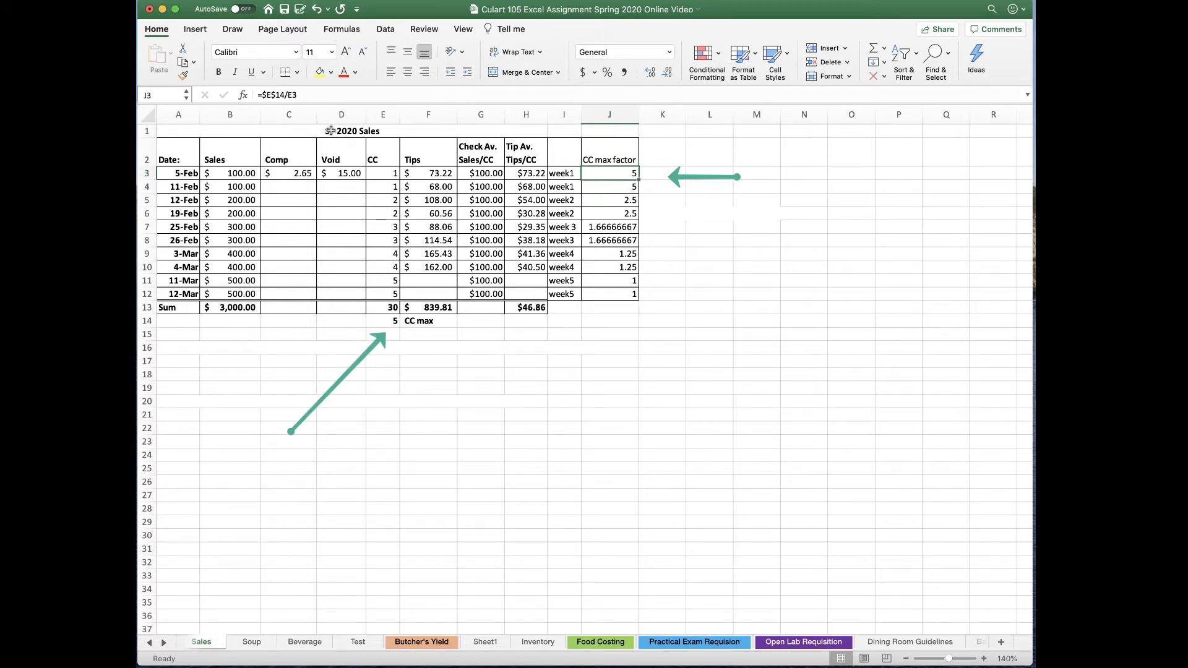
left_click(383, 320)
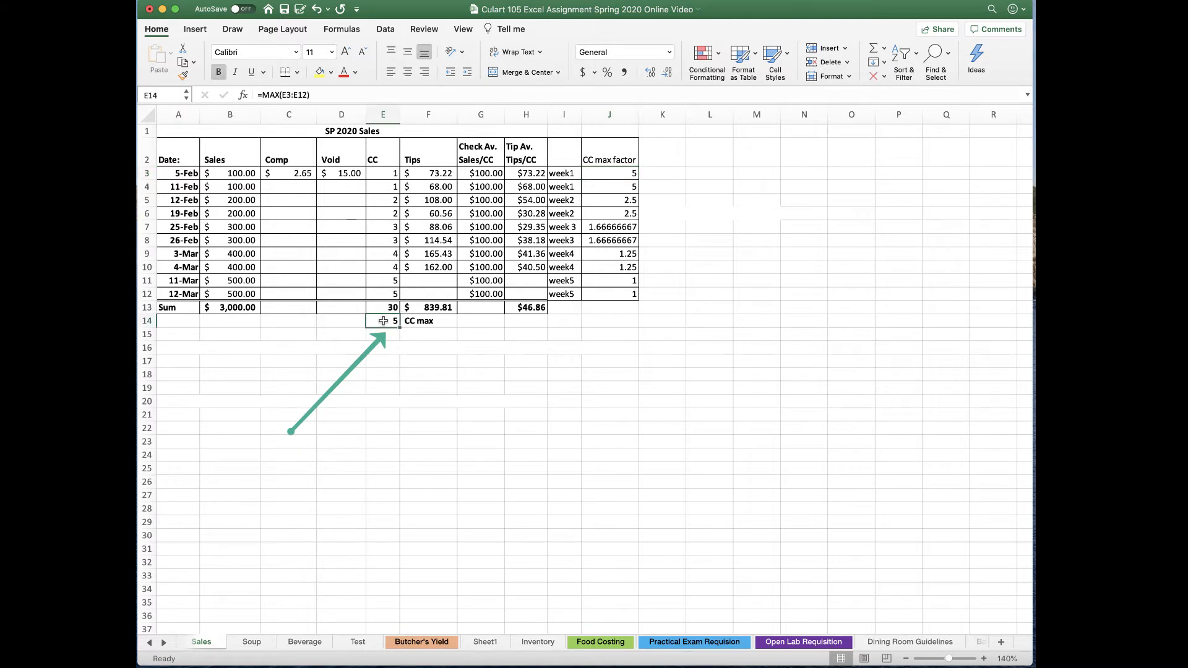
left_click(591, 174)
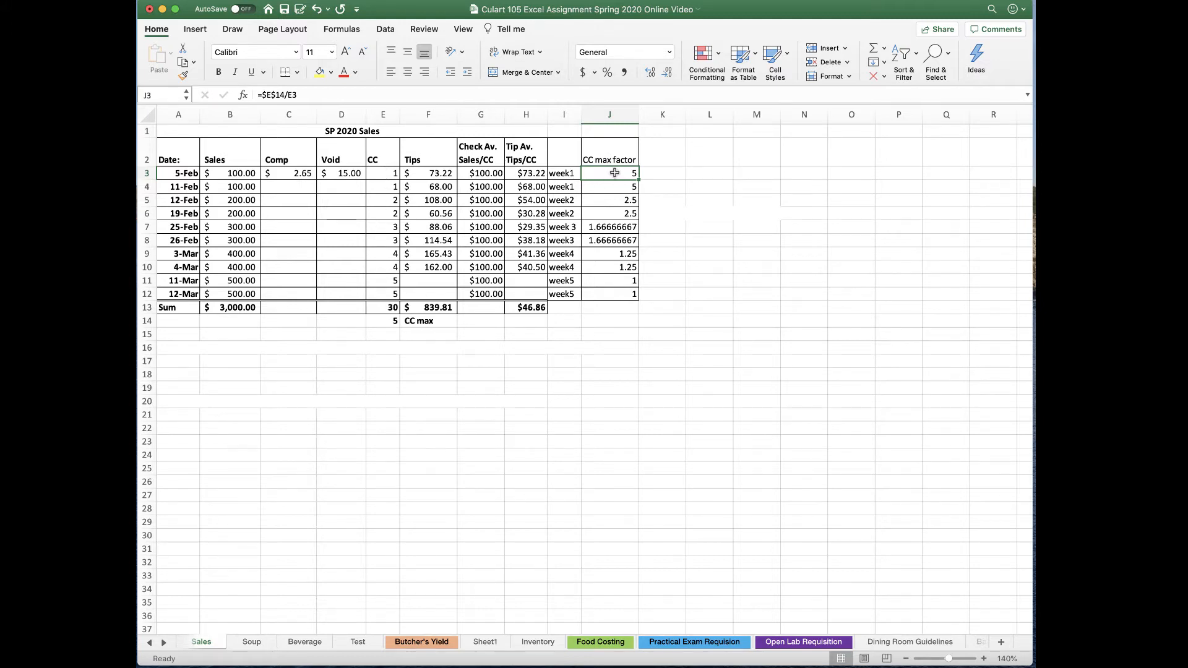
left_click(410, 164)
left_click(388, 173)
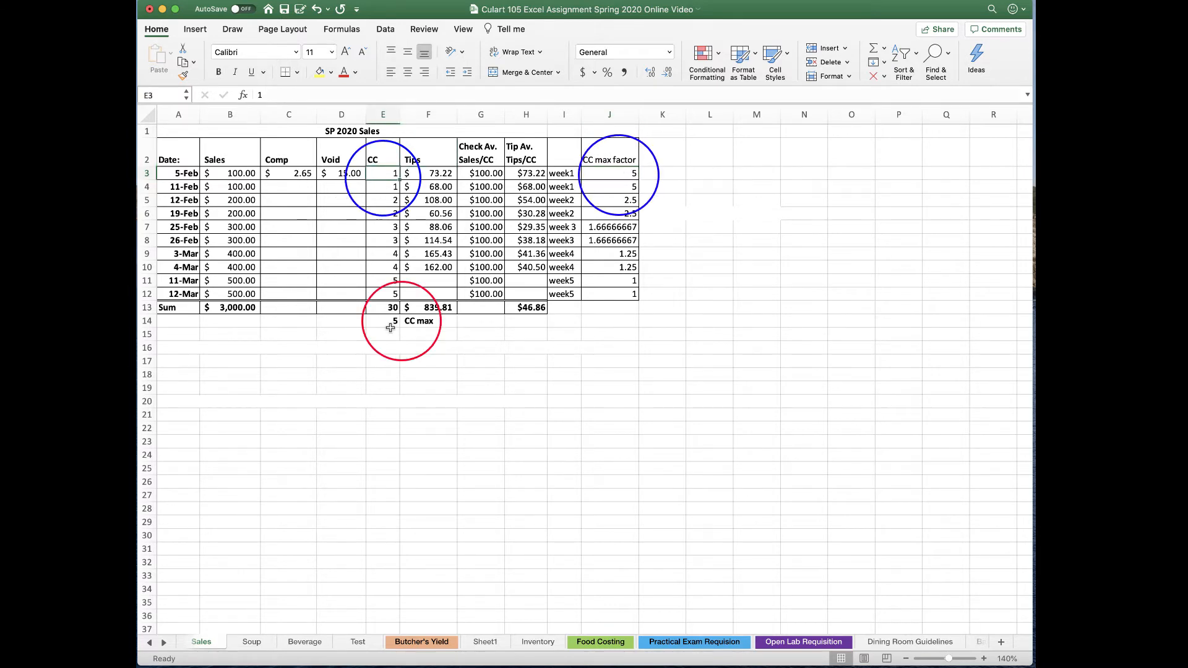
left_click(388, 294)
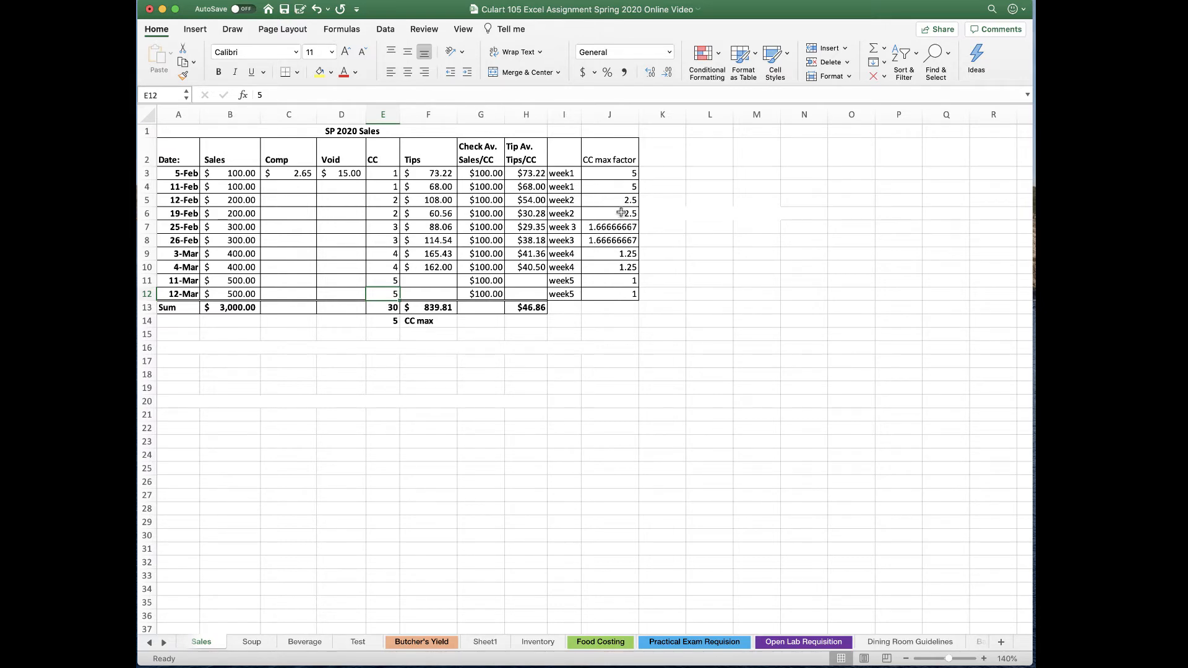
Step: Link M27 in the Week 1 subtotal row of the Soup sheet to the week 1 CC max factor with =Sales!J3
left_click(252, 642)
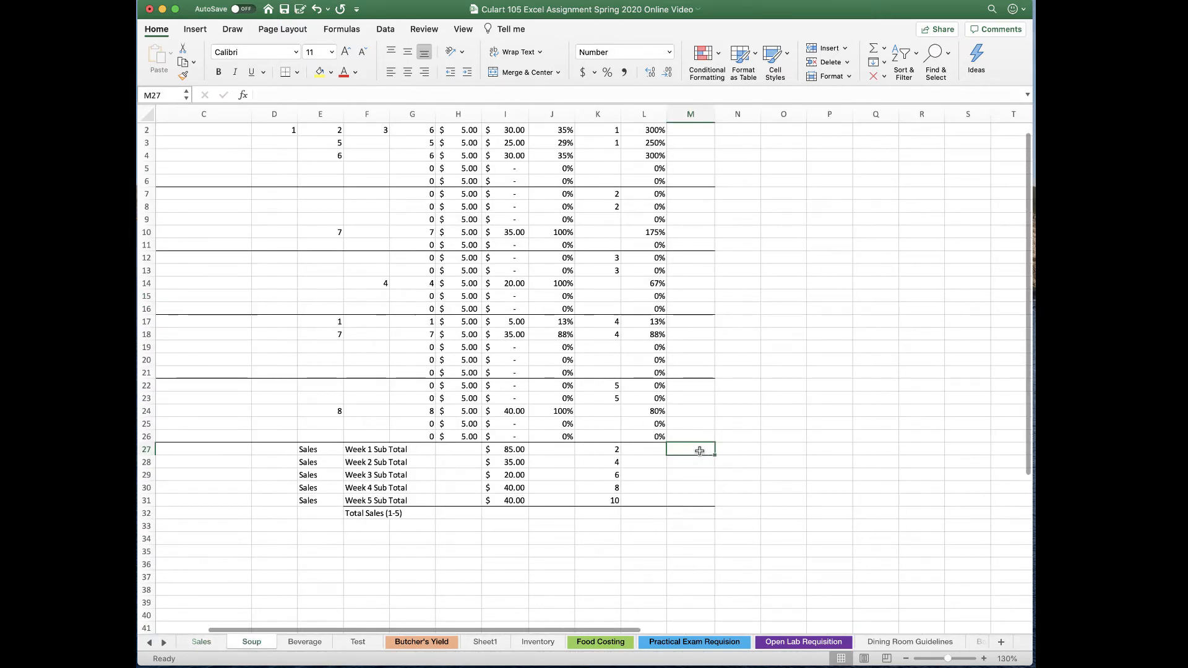
type("=")
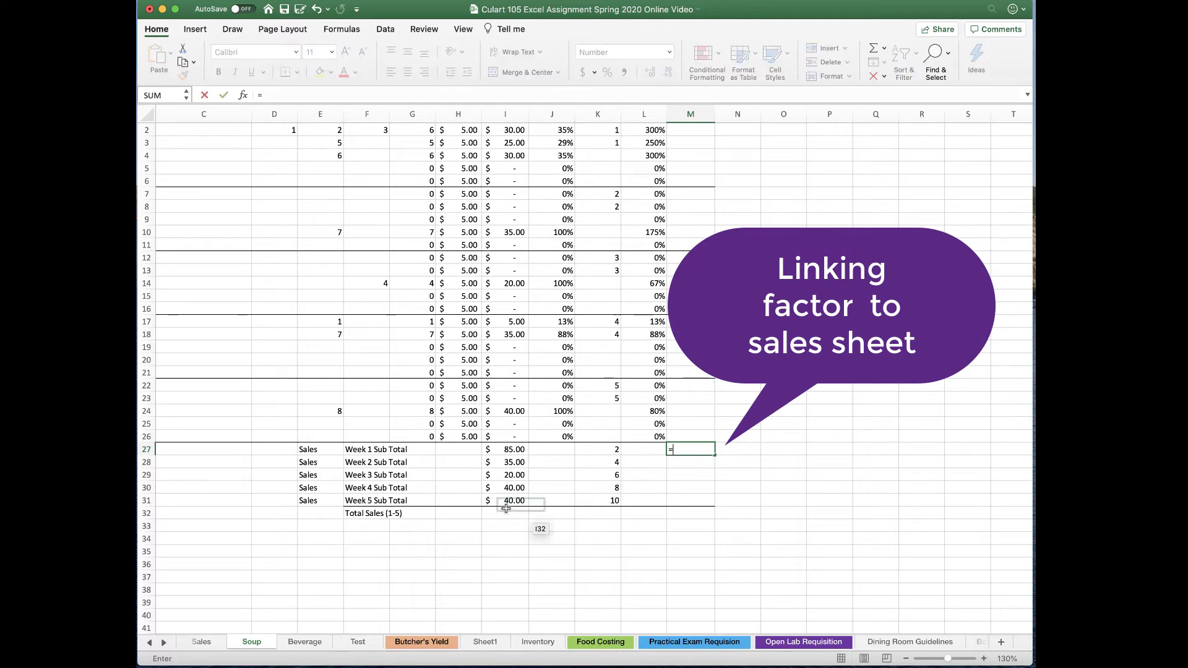
left_click(201, 641)
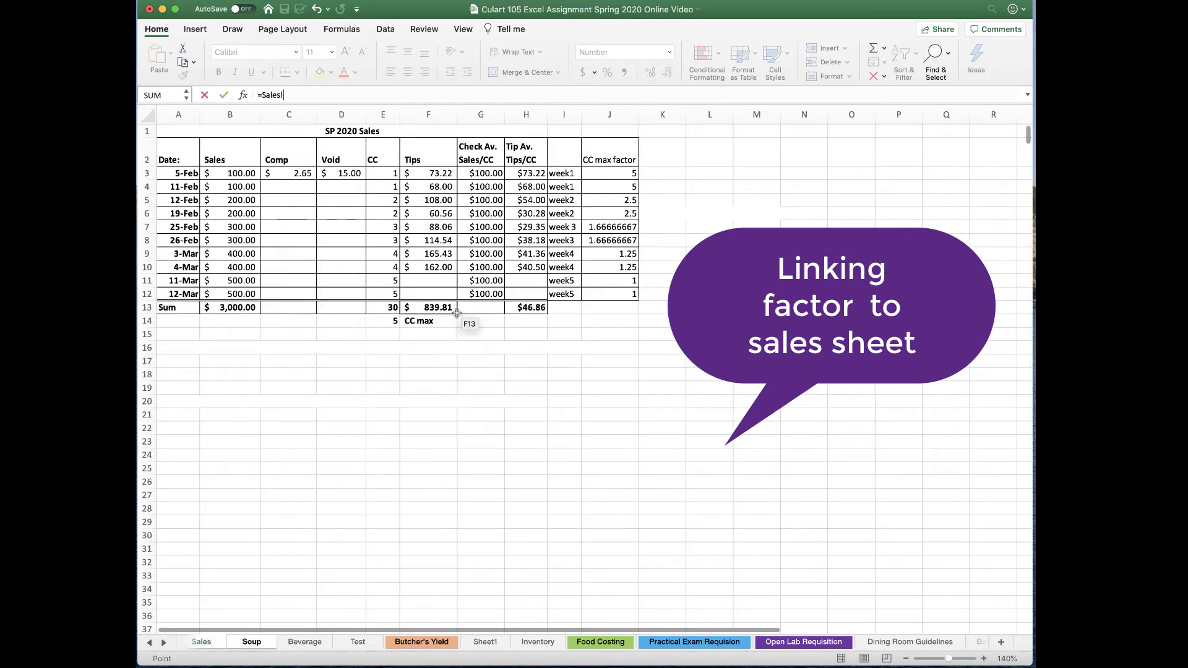
left_click(622, 173)
key("Return")
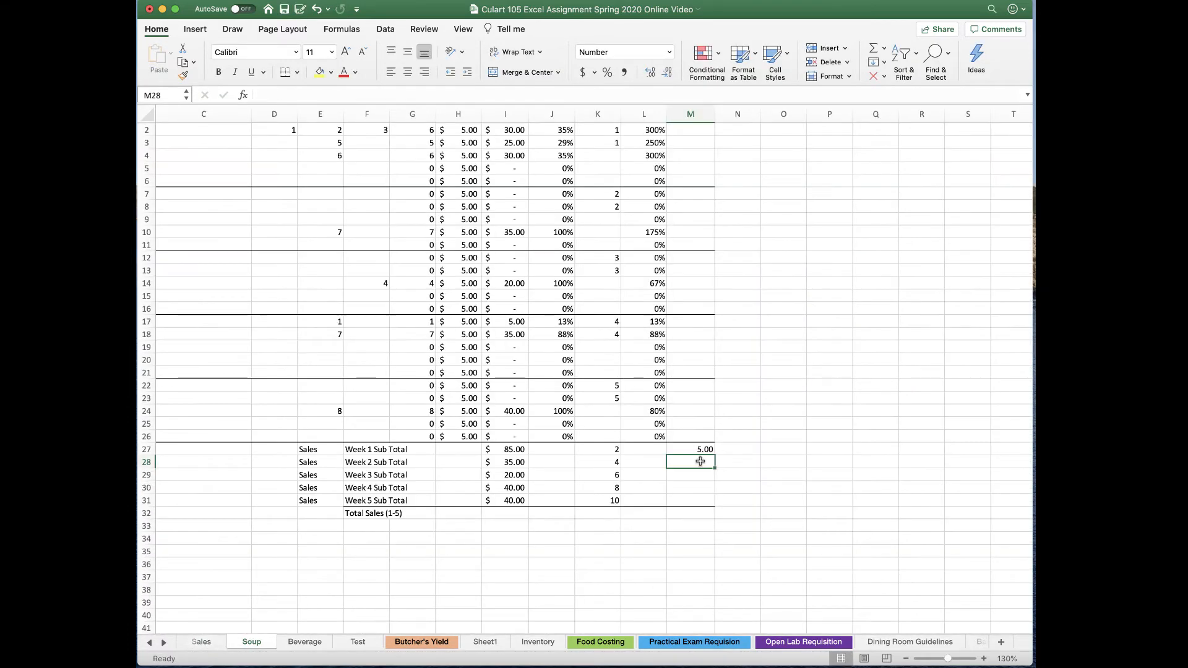
Step: Link M28 in the Week 2 subtotal row to the week 2 CC max factor with =Sales!J5
type("=")
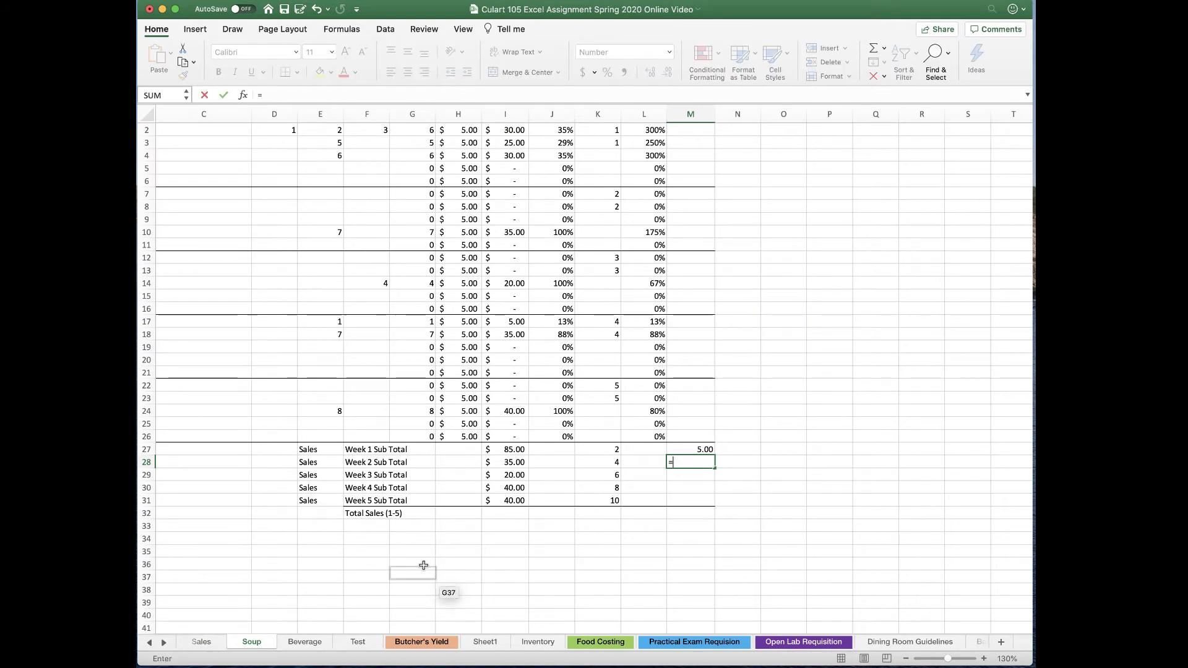
left_click(200, 646)
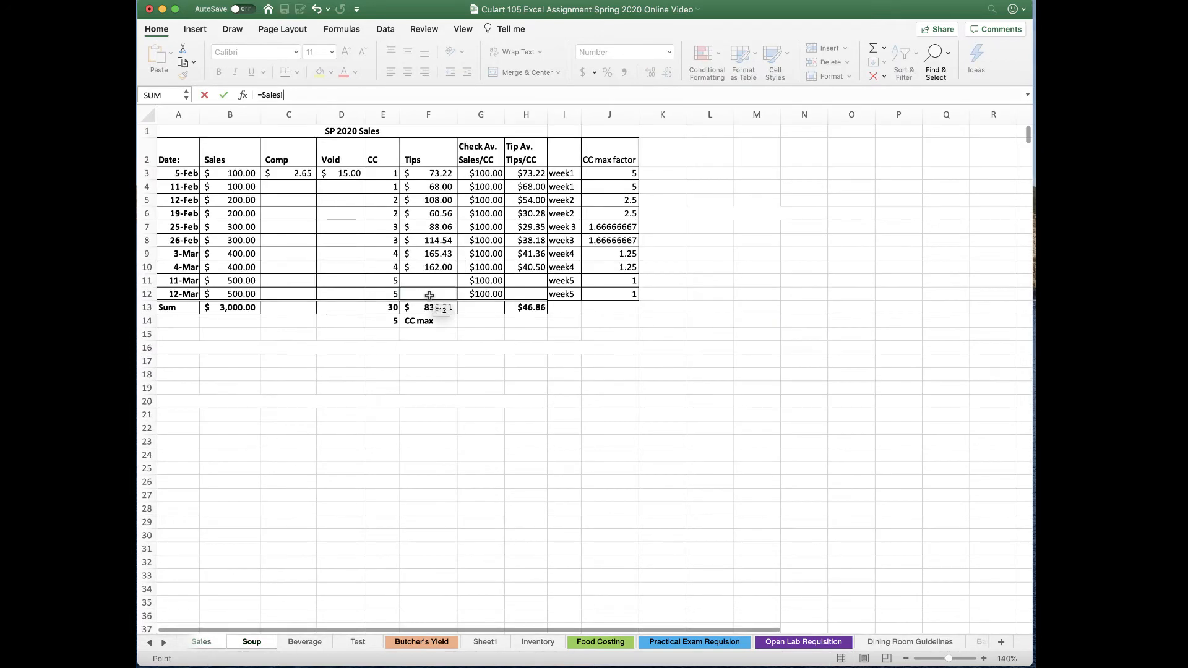
left_click(601, 205)
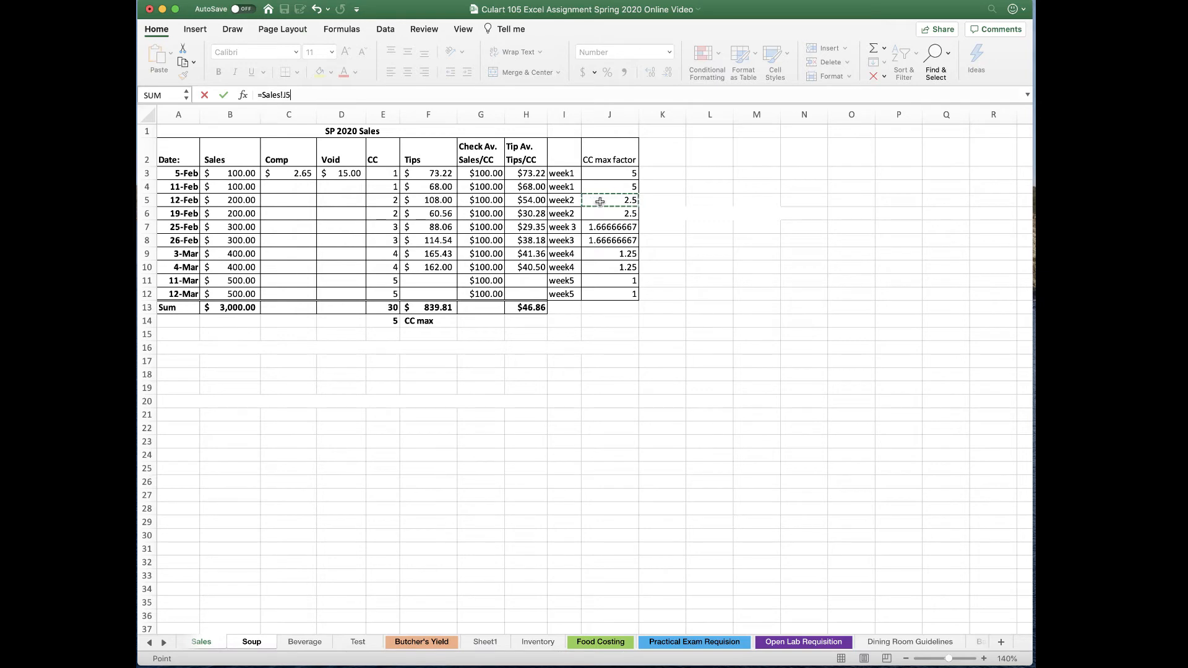
key("Return")
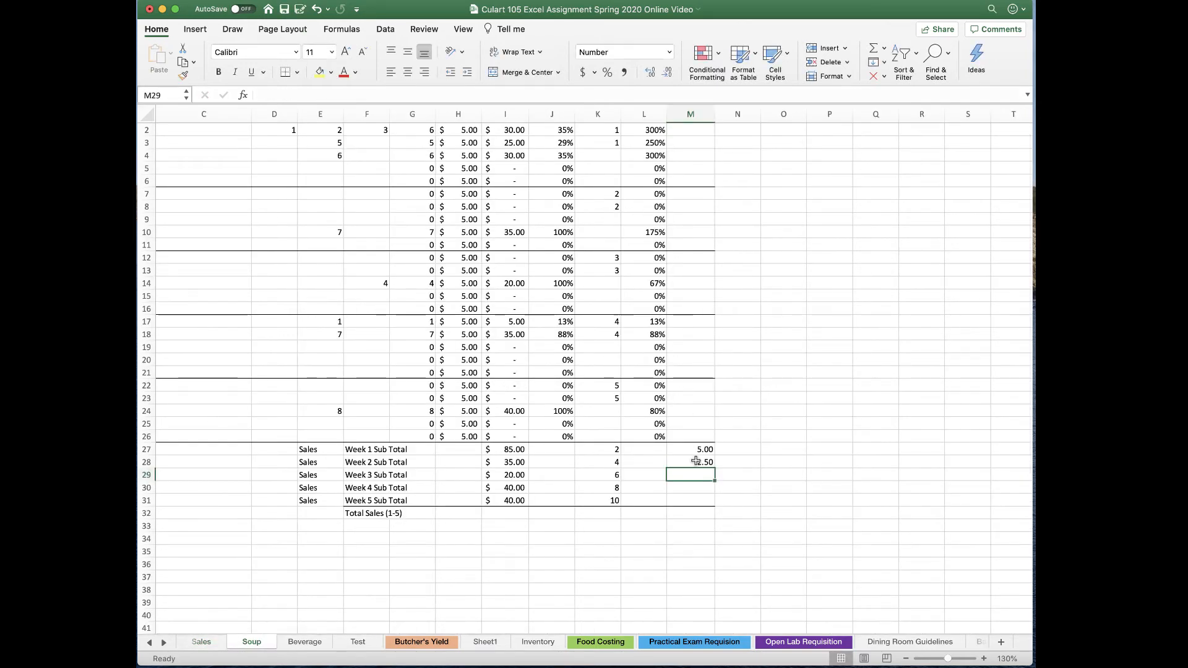
Step: Link M29, M30 and M31 in the Week 3 to 5 subtotal rows to their CC max factors with =Sales!J7, =Sales!J9 and =Sales!J11
type("=")
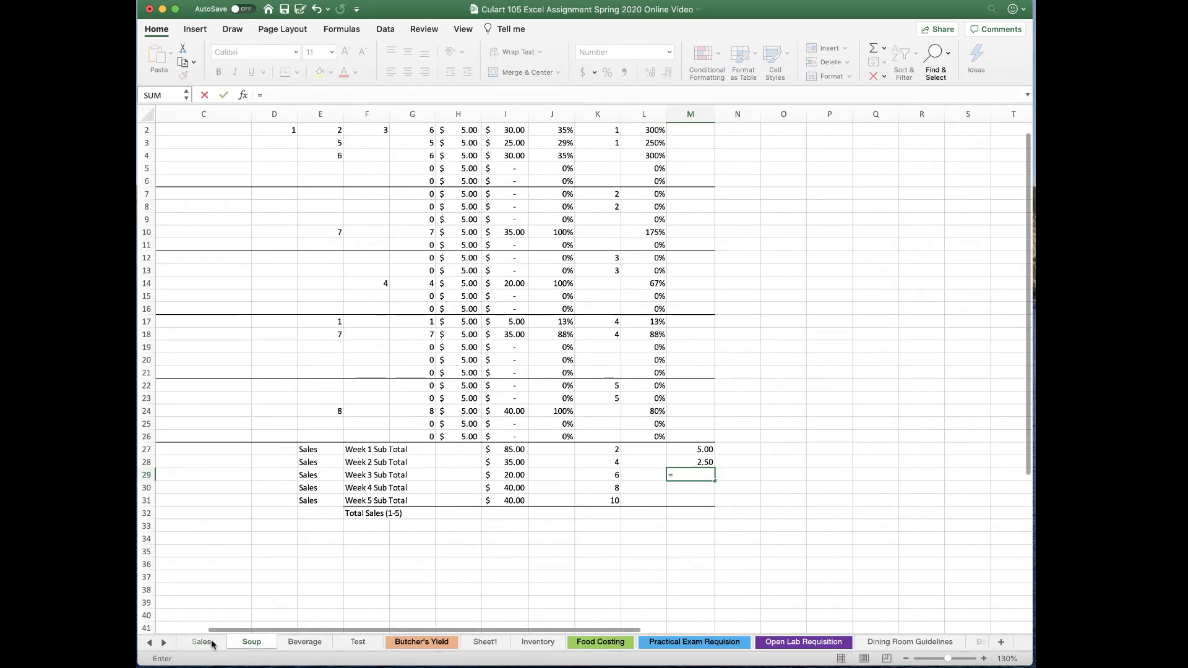
left_click(204, 641)
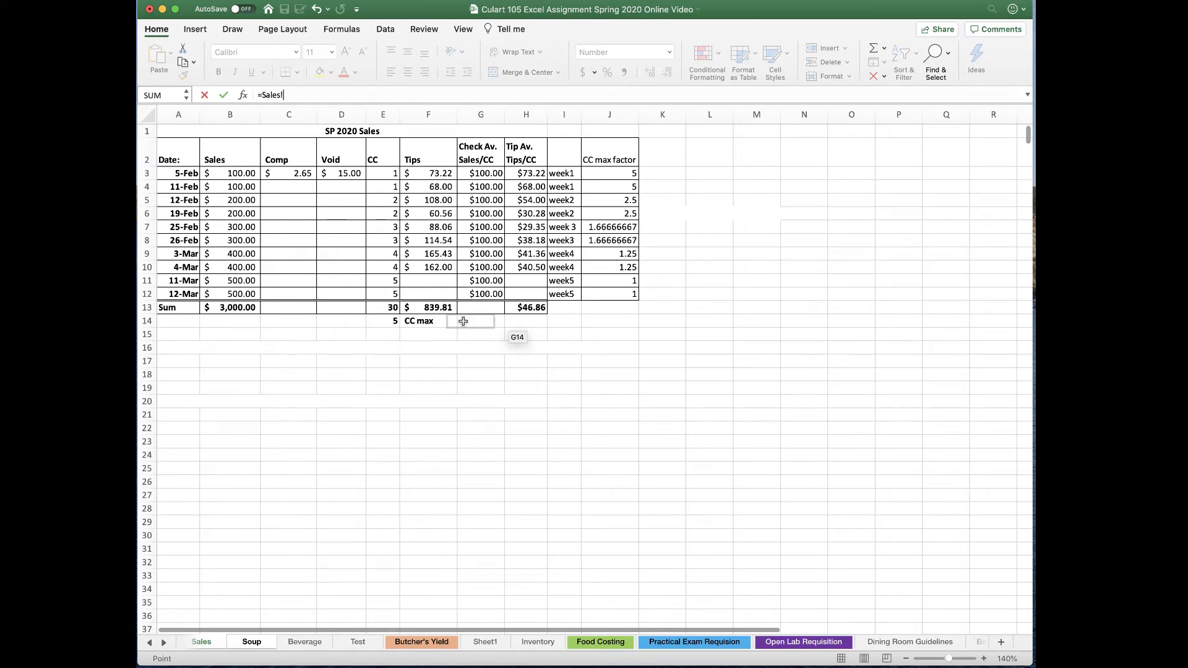
left_click(615, 230)
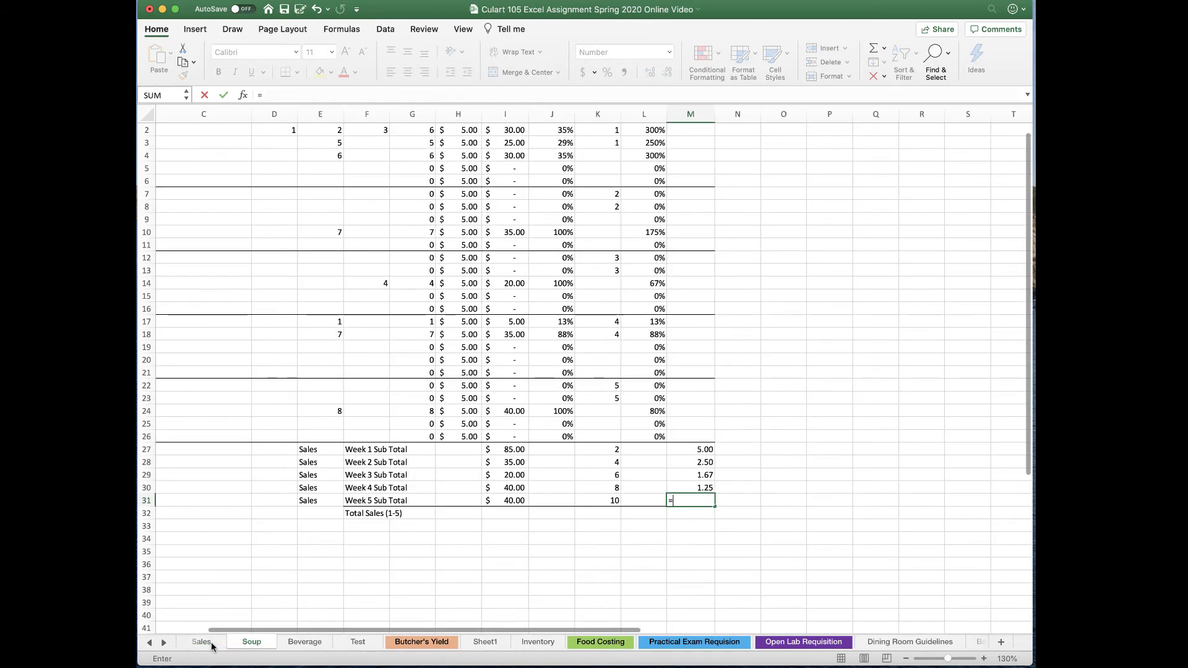
left_click(211, 643)
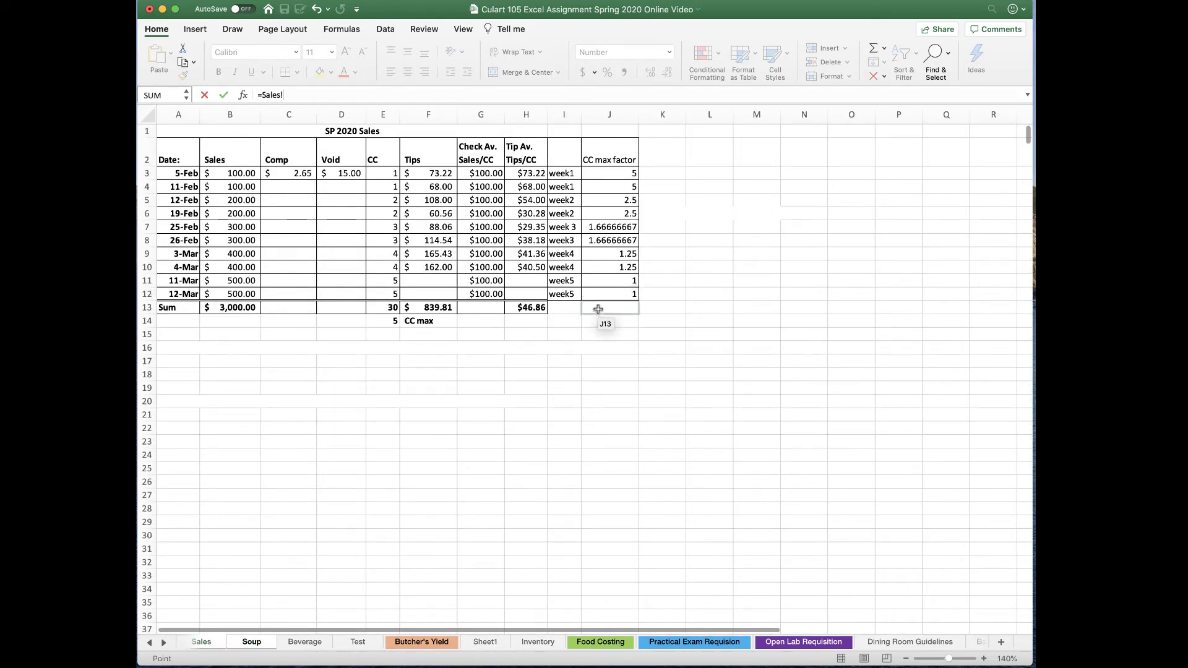
left_click(613, 284)
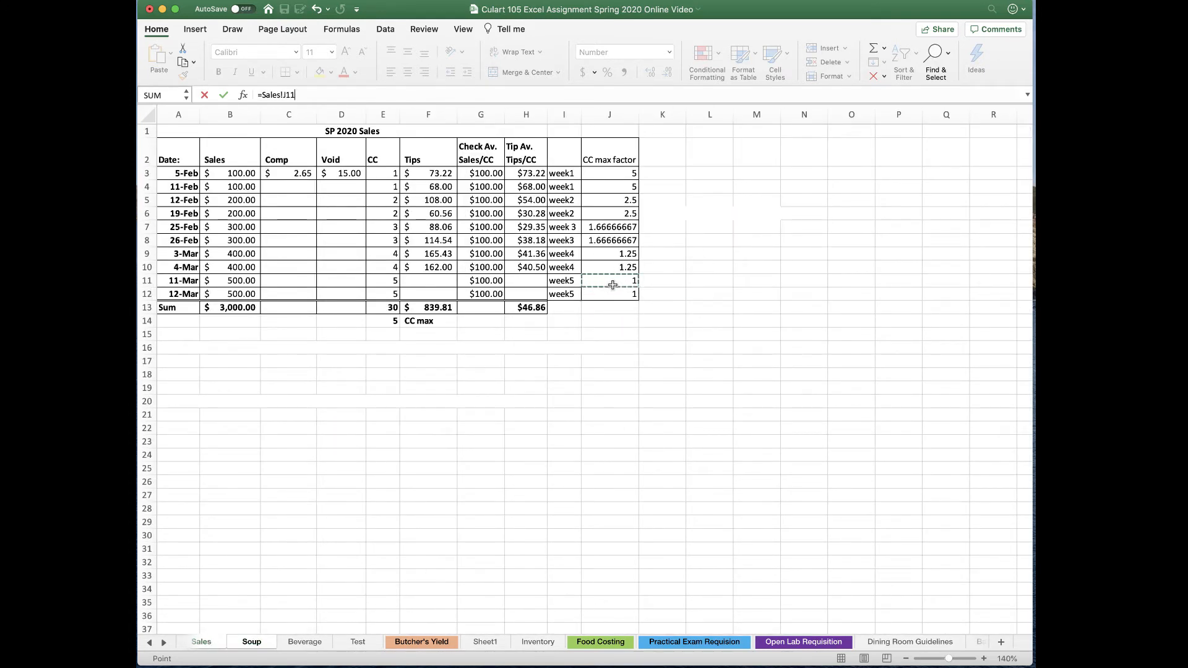
key("Return")
Step: Check the Sales sheet reference behind each weekly CC max factor in M27 through M31
left_click(700, 451)
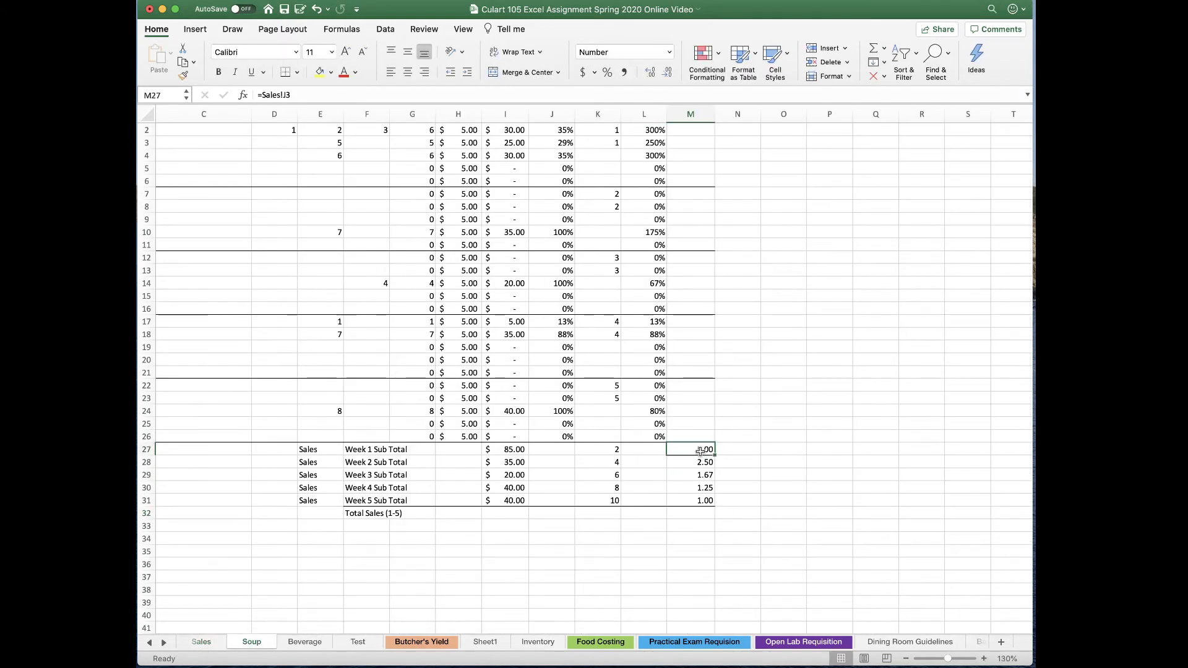
left_click(686, 464)
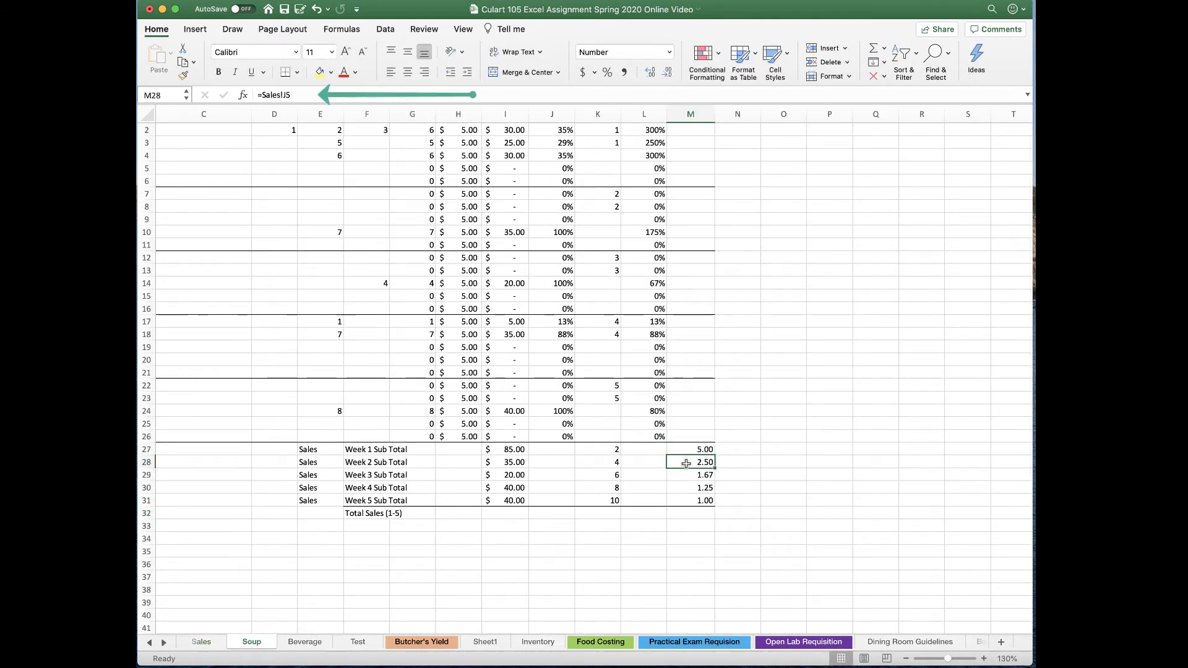
left_click(688, 476)
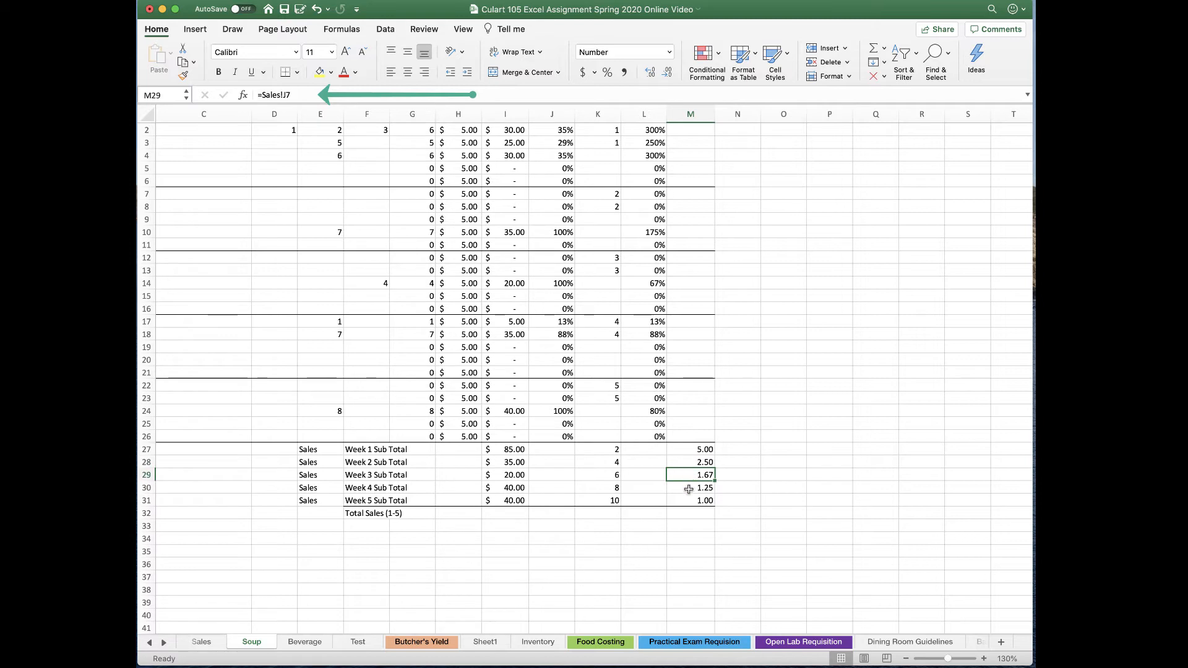
left_click(688, 489)
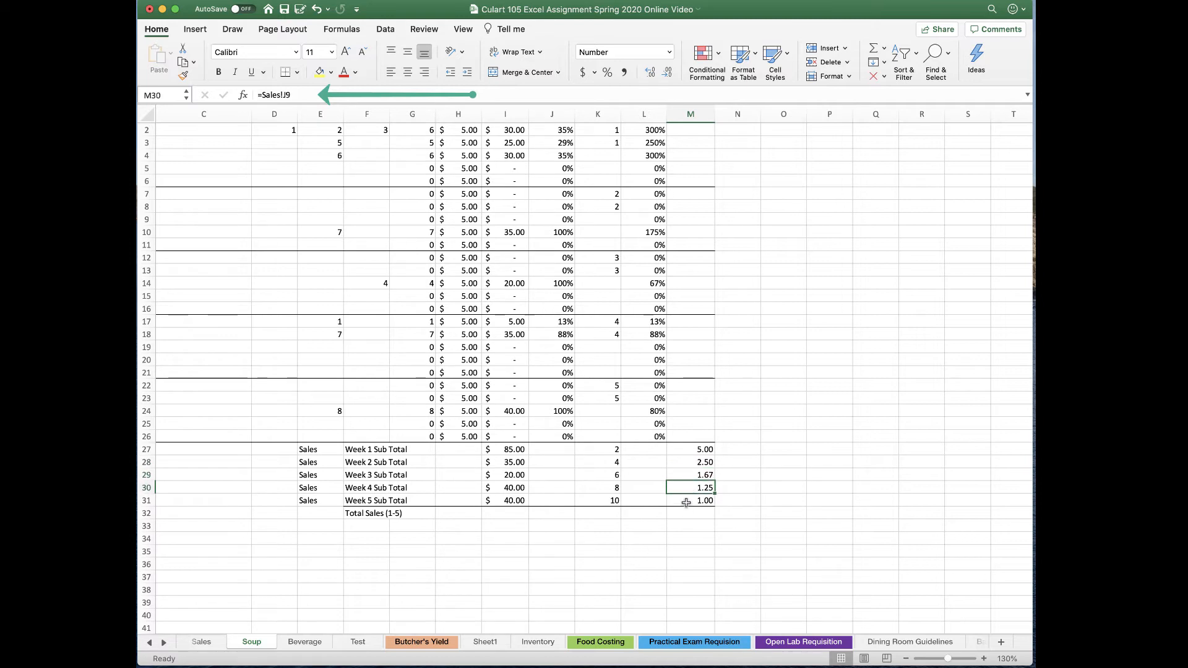
left_click(686, 502)
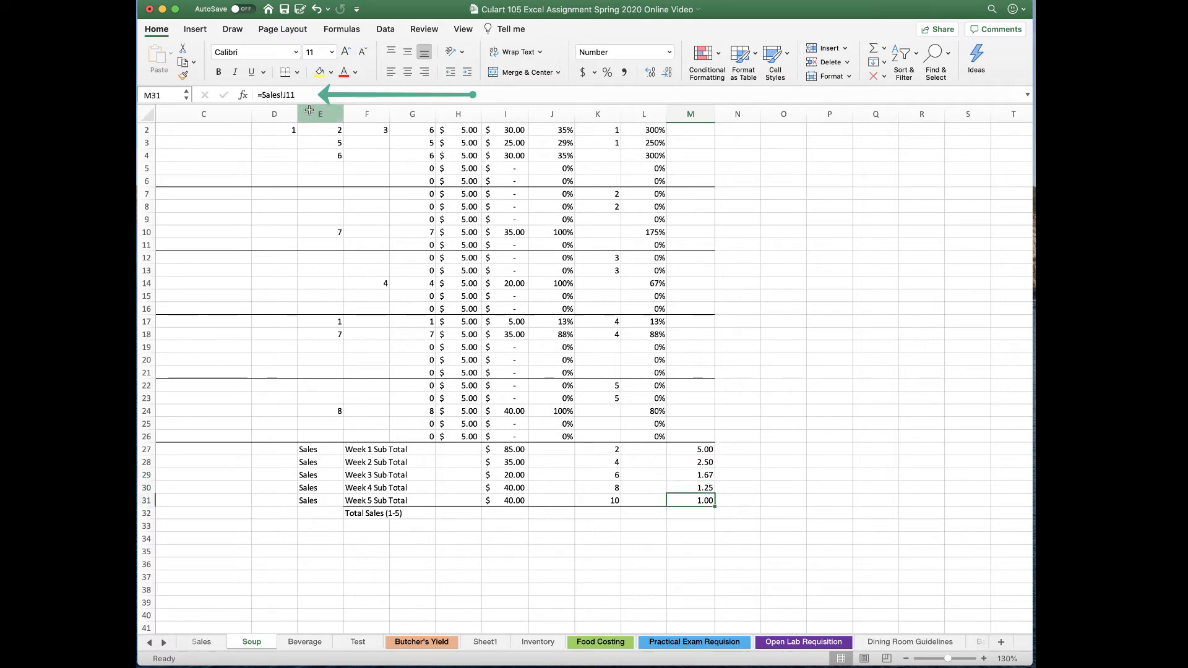
Step: Enter =G2*$M$27/$K$32 in M2 as the Week 1 percentage of total customer count
scroll(767, 408, "up", 3)
scroll(767, 409, "left", 1)
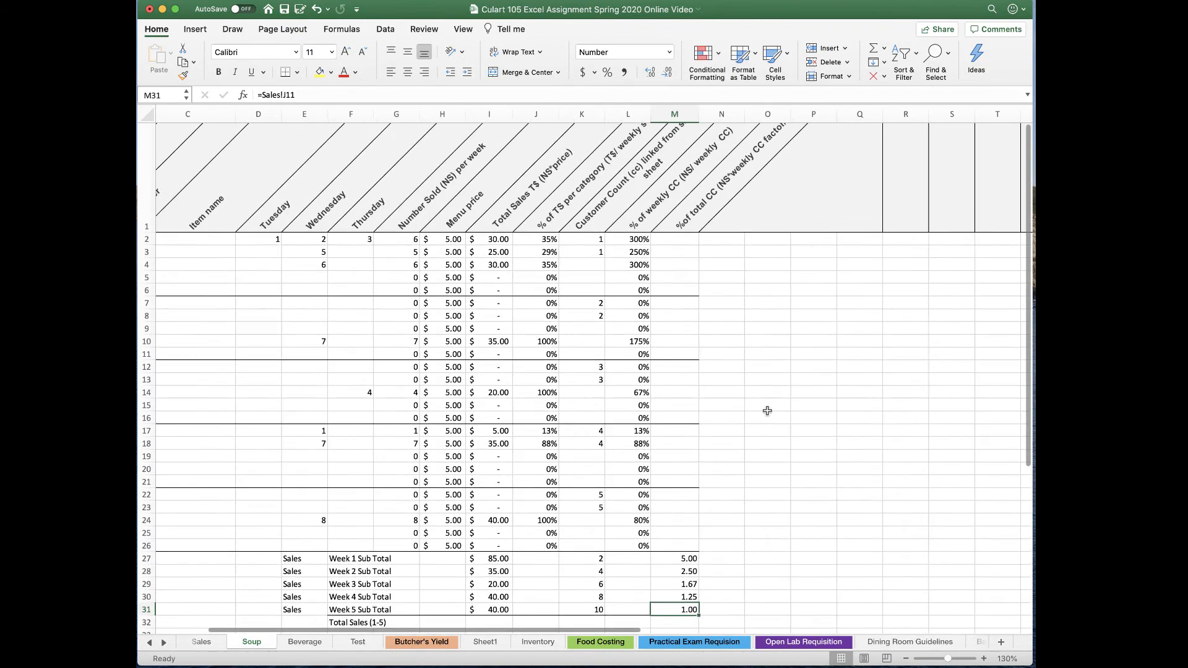
scroll(767, 411, "up", 2)
scroll(767, 411, "left", 2)
left_click(760, 280)
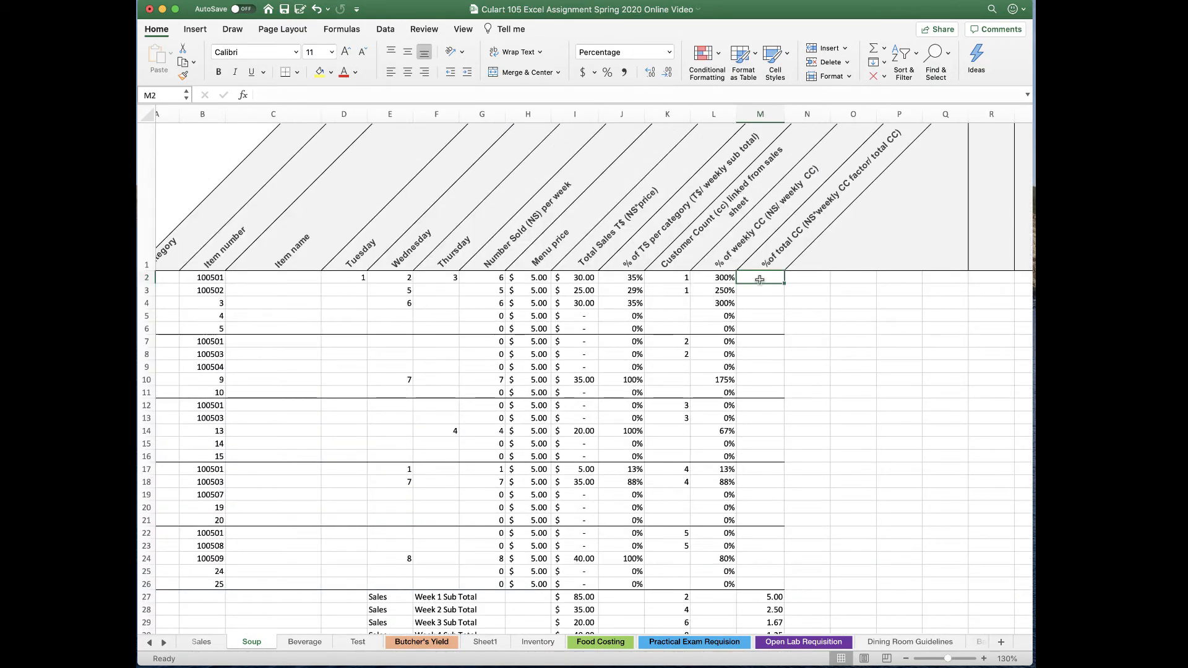
type("=")
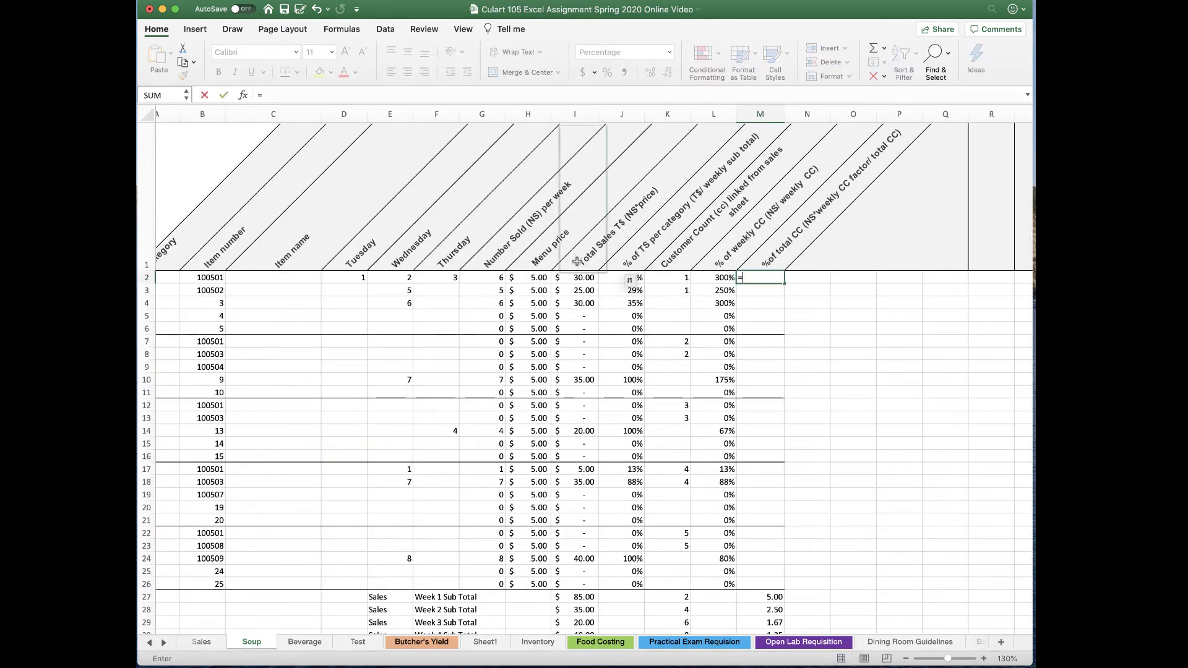
left_click(489, 279)
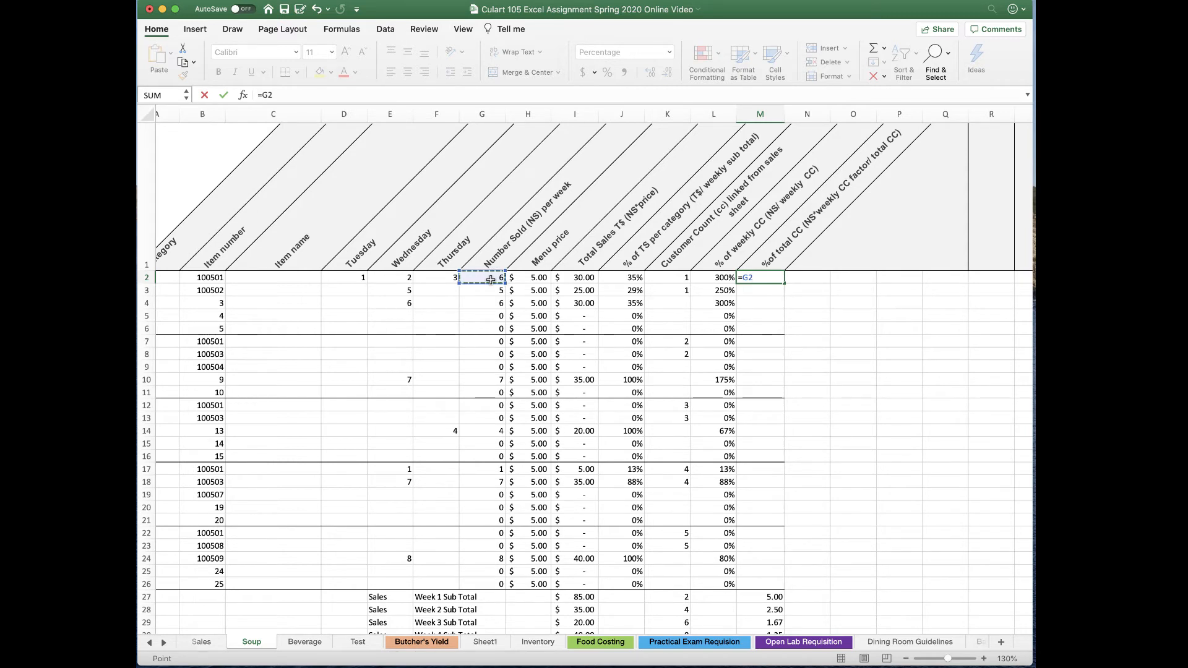
type("*$")
type("m$27/")
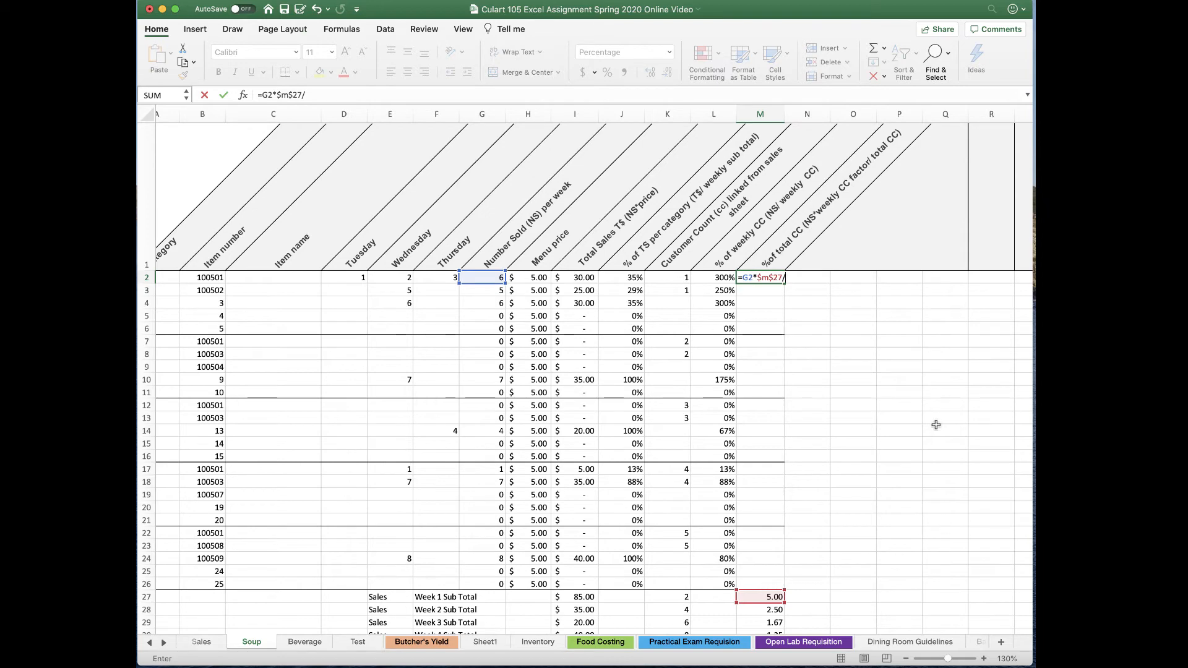
scroll(698, 589, "down", 4)
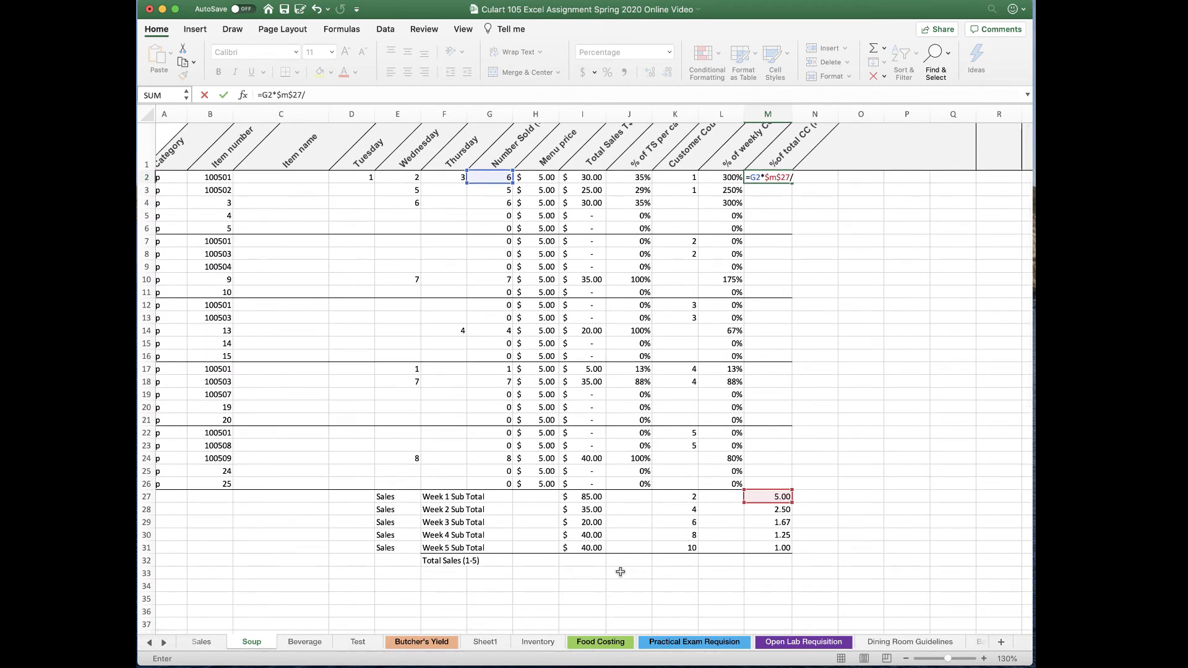
left_click(686, 561)
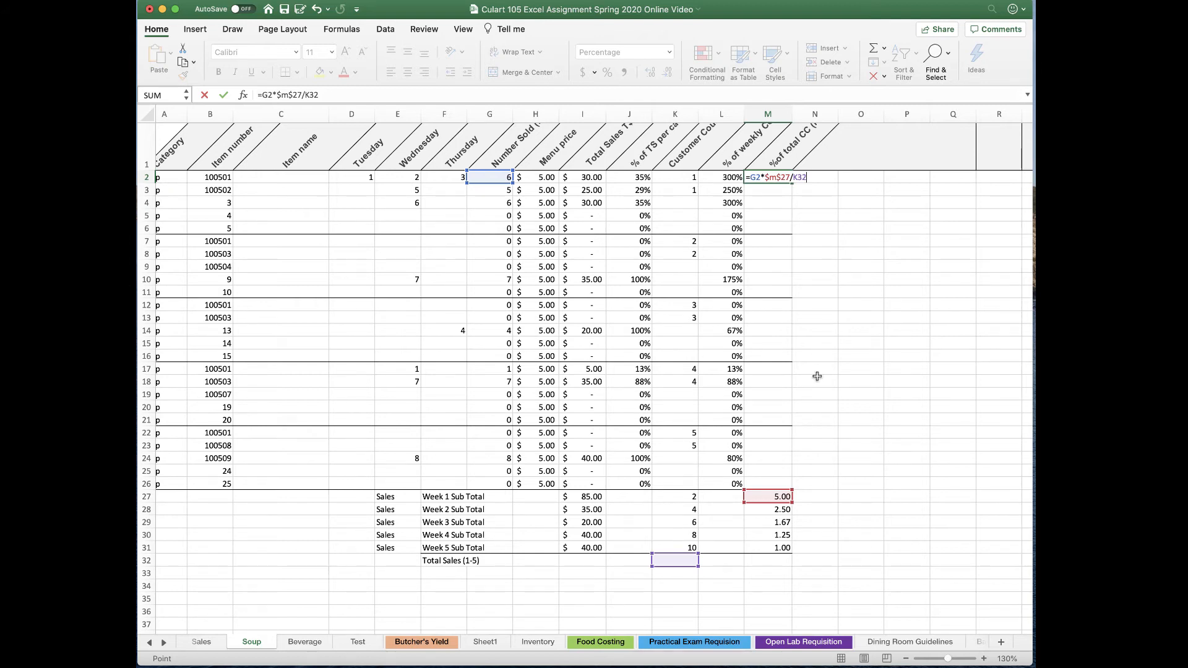
left_click(304, 96)
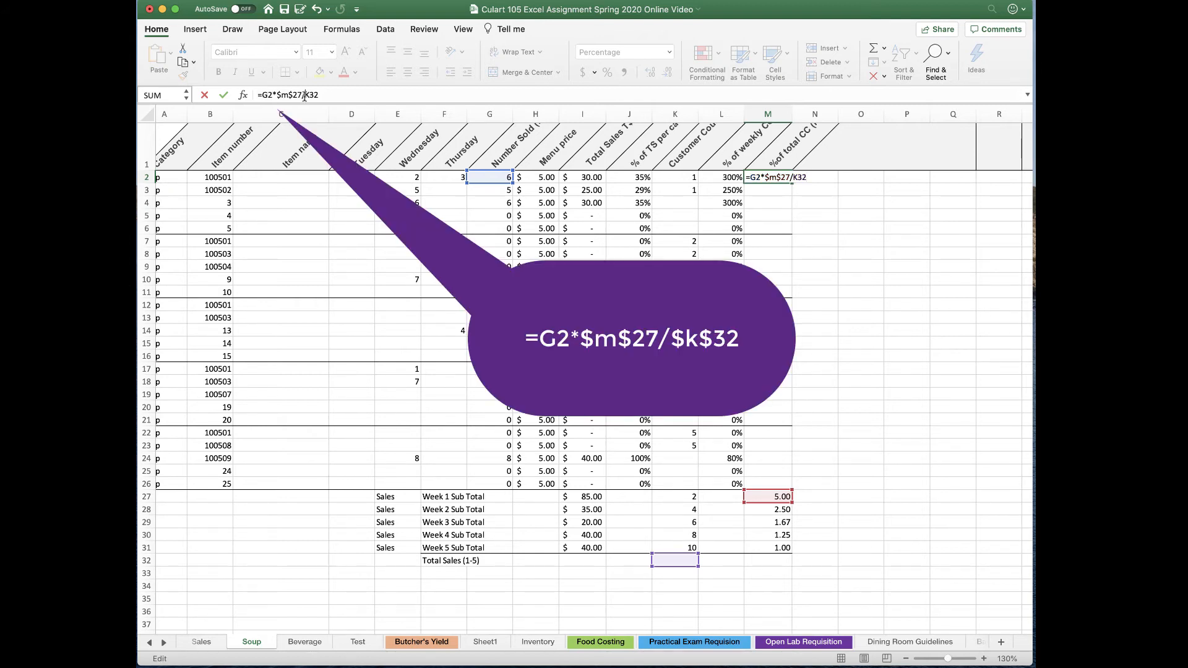
type("$K$")
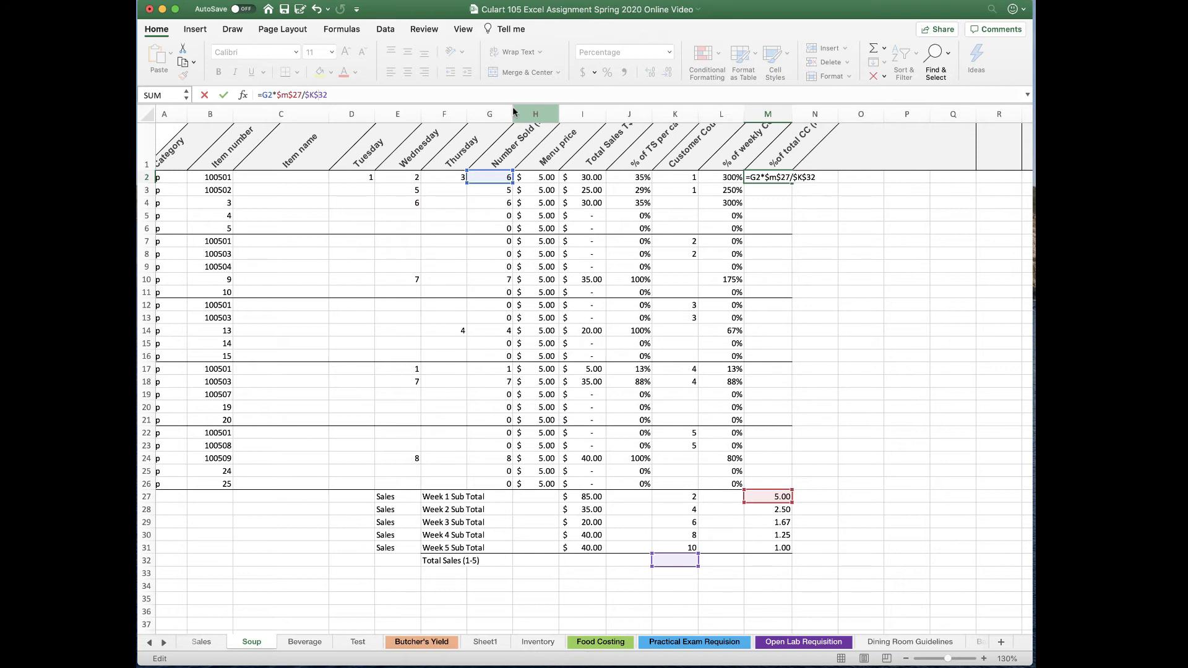
key("Return")
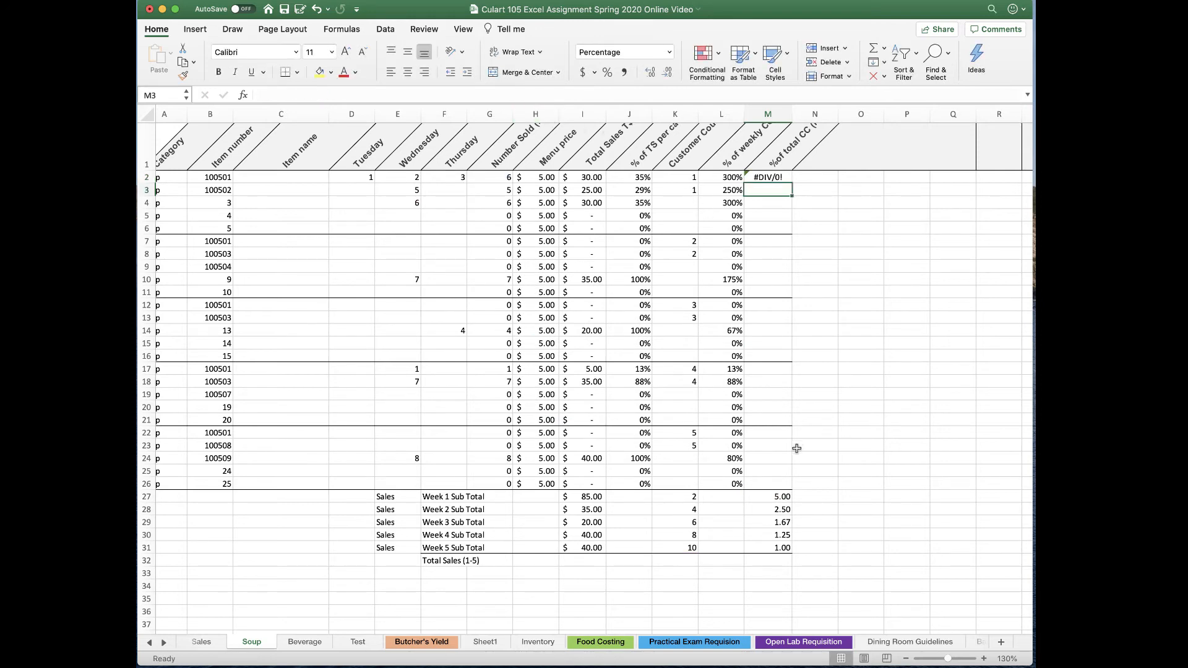
Step: Total the weekly customer counts K27 through K31 with a SUM formula in K32 of the Total Sales (1-5) row
left_click(678, 561)
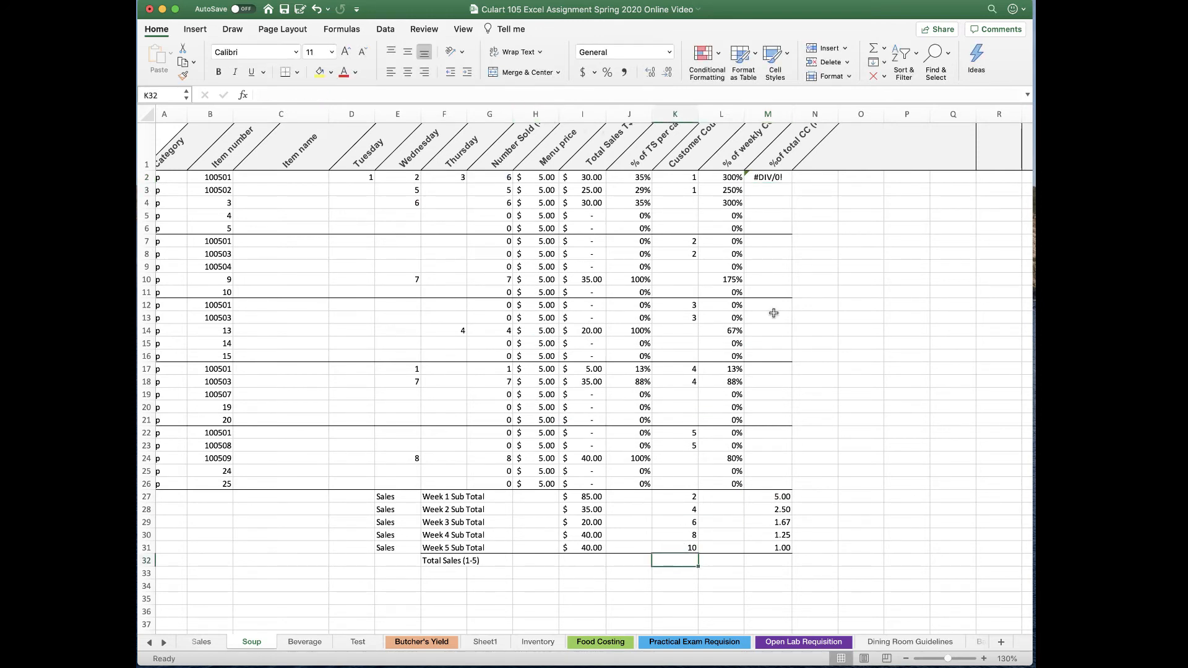
left_click(873, 52)
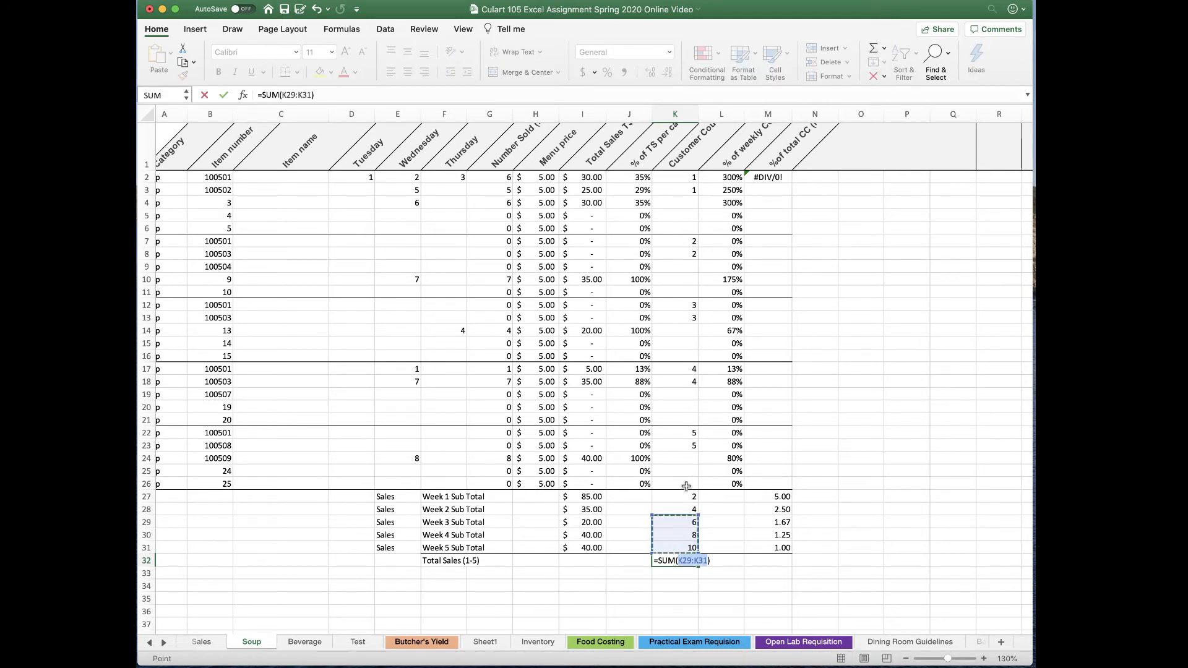
left_click_drag(676, 497, 672, 548)
key("Return")
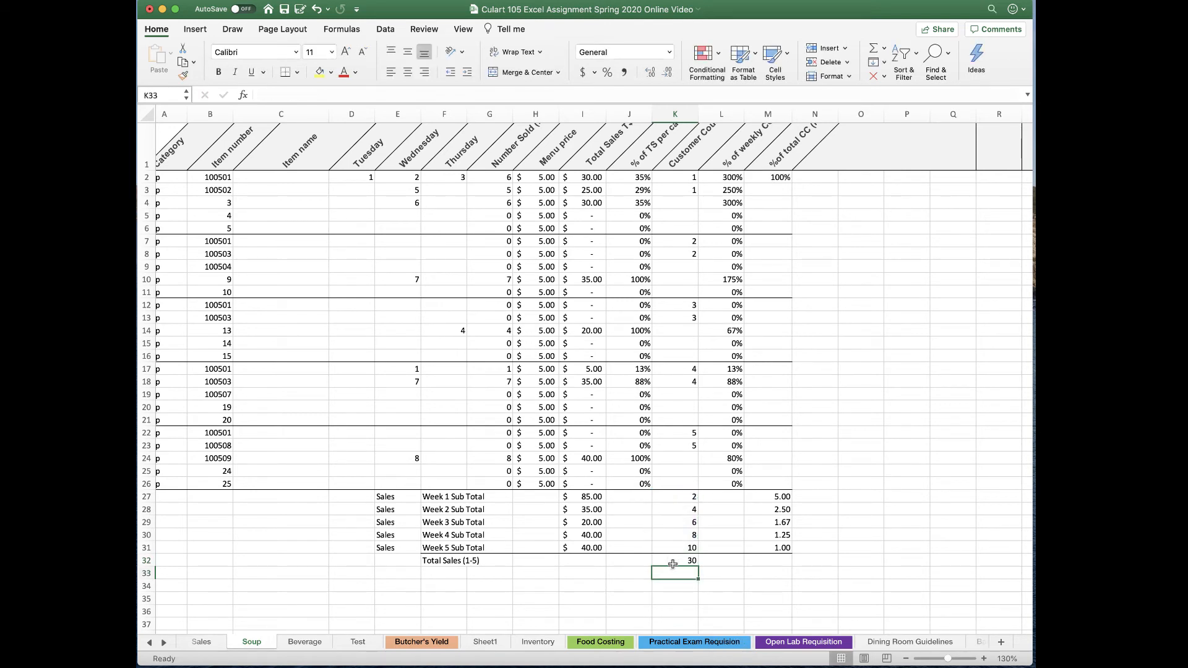
Step: Fill the Week 1 formula from M2 down through M7 without formatting, keeping the existing cell borders
left_click(781, 179)
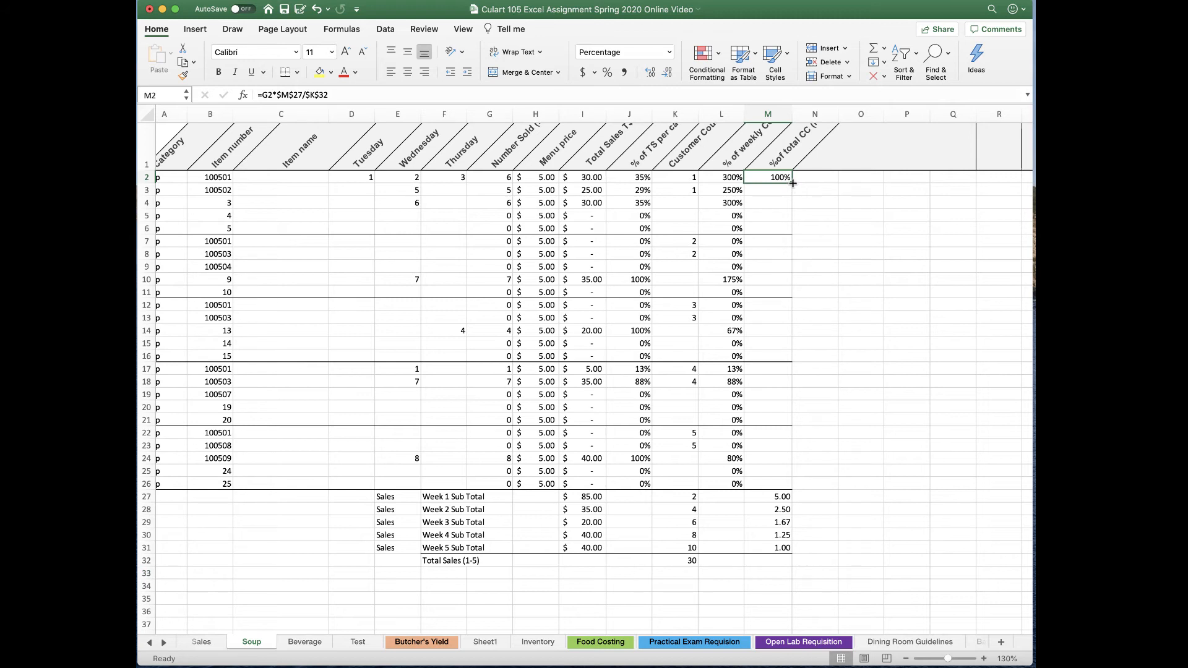
left_click_drag(793, 183, 792, 243)
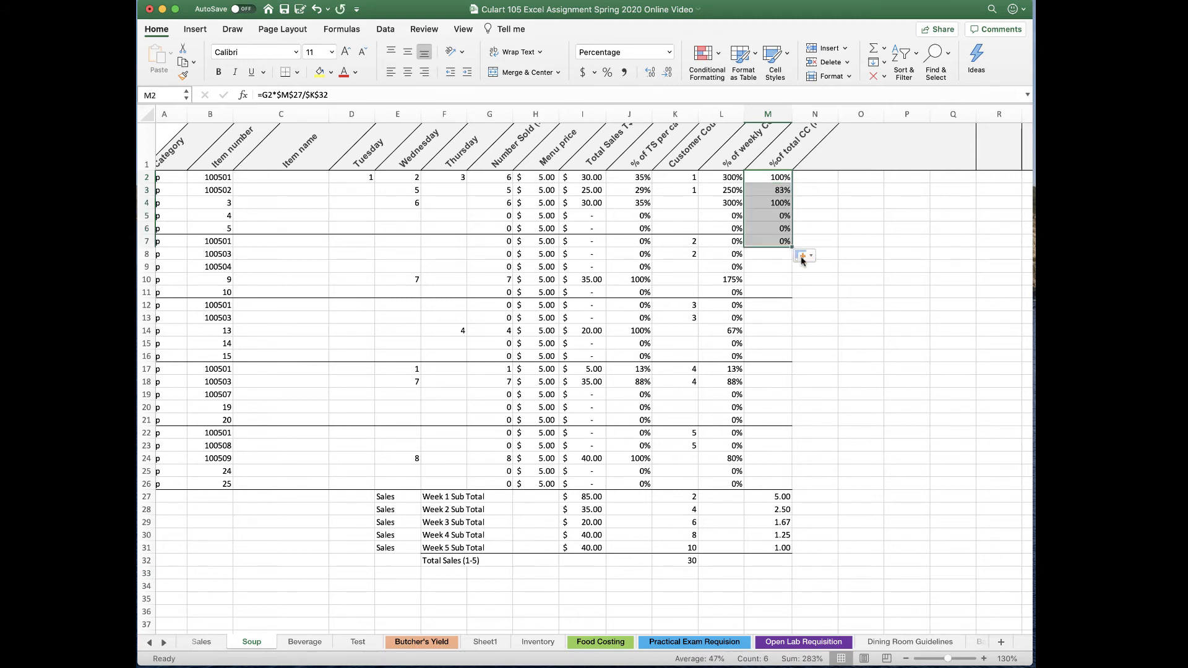
left_click(802, 258)
left_click(809, 296)
Step: Change the formula in M7 to =G7*$M$28/$K$32 so it uses the Week 2 CC max factor
left_click(777, 242)
left_click(504, 169)
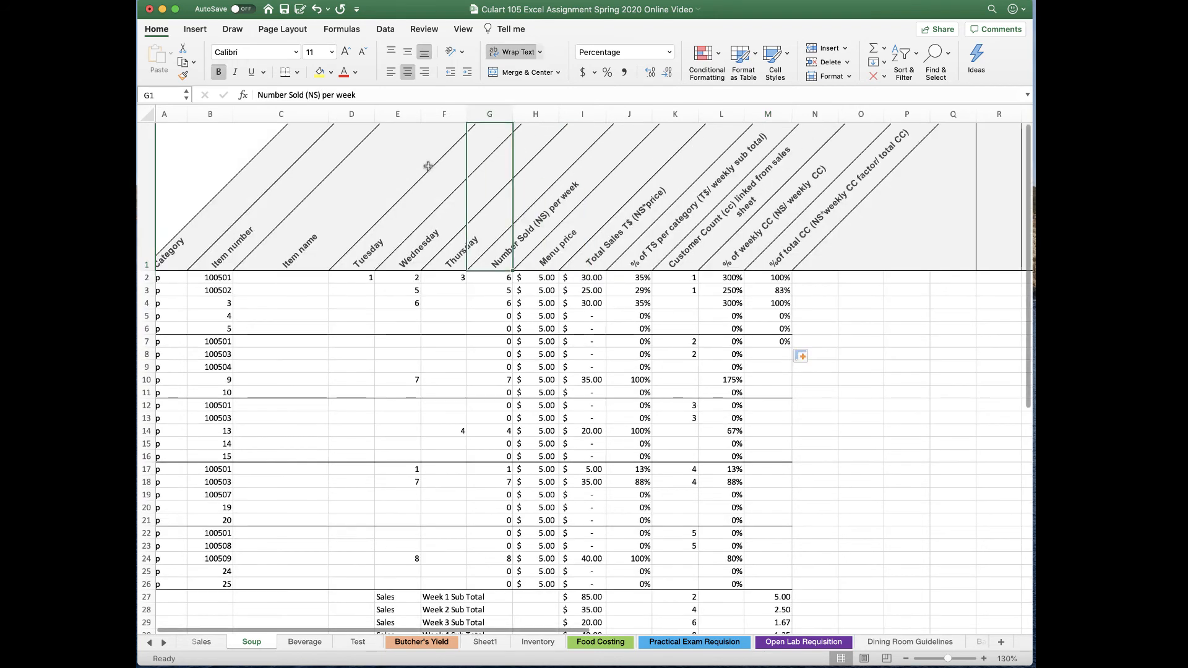
left_click(777, 341)
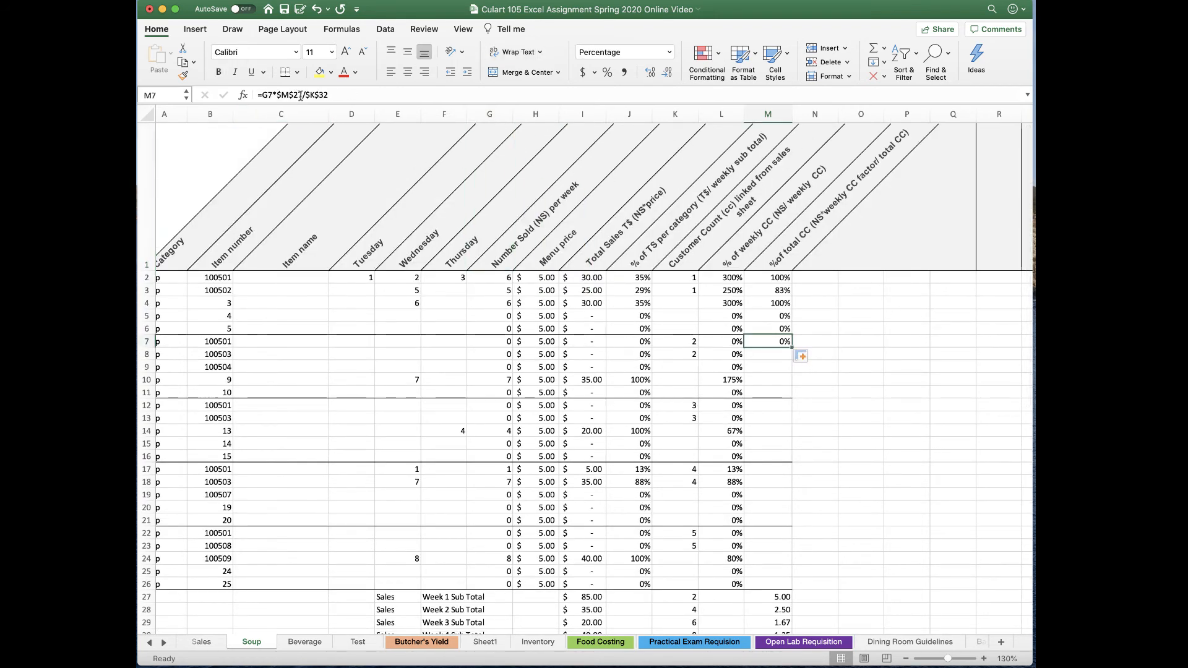
left_click(301, 95)
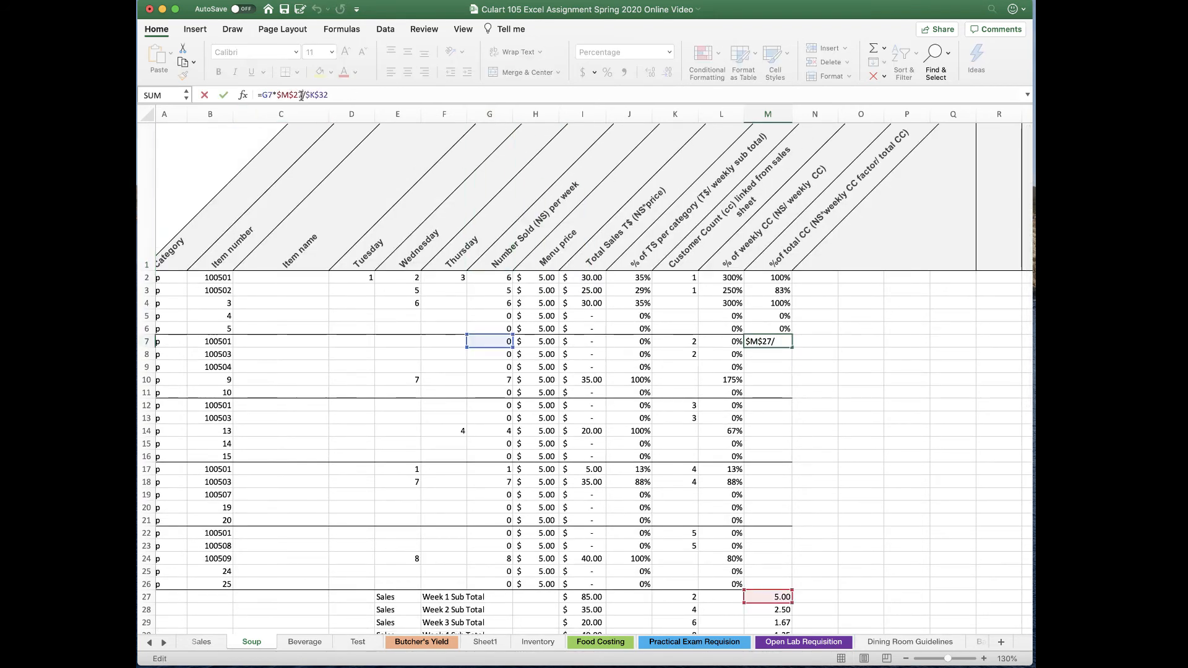
key("BackSpace")
type("8")
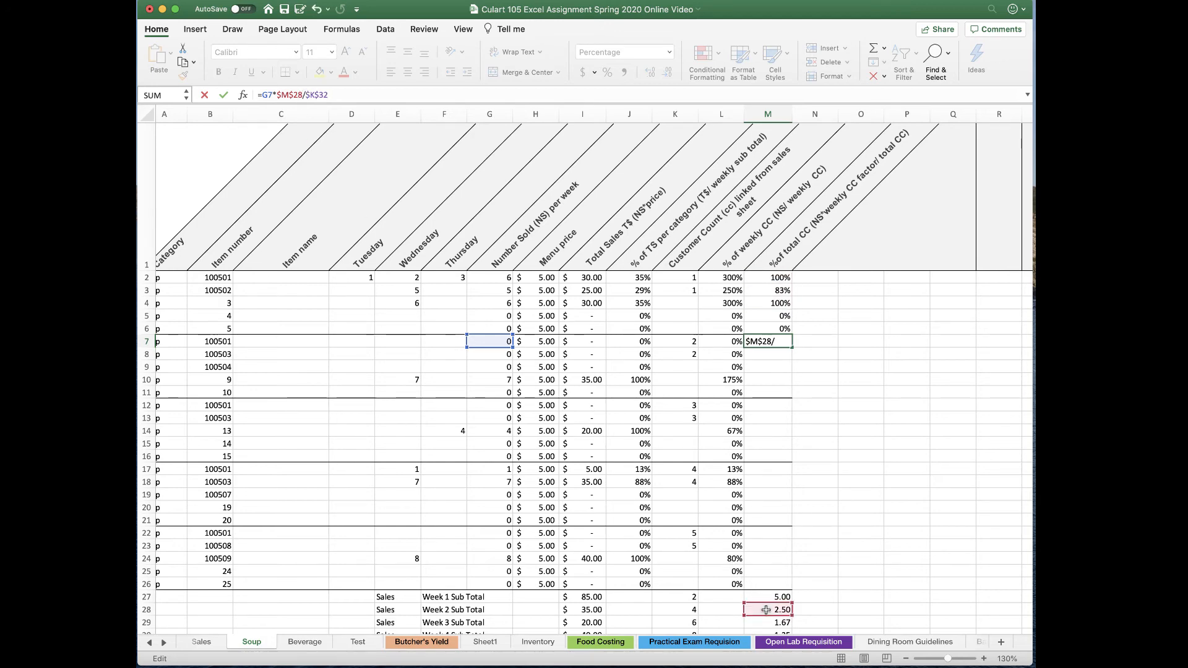
key("Return")
Step: Fill the Week 2 formula from M7 down through M12 without formatting, keeping the existing cell borders
left_click(763, 215)
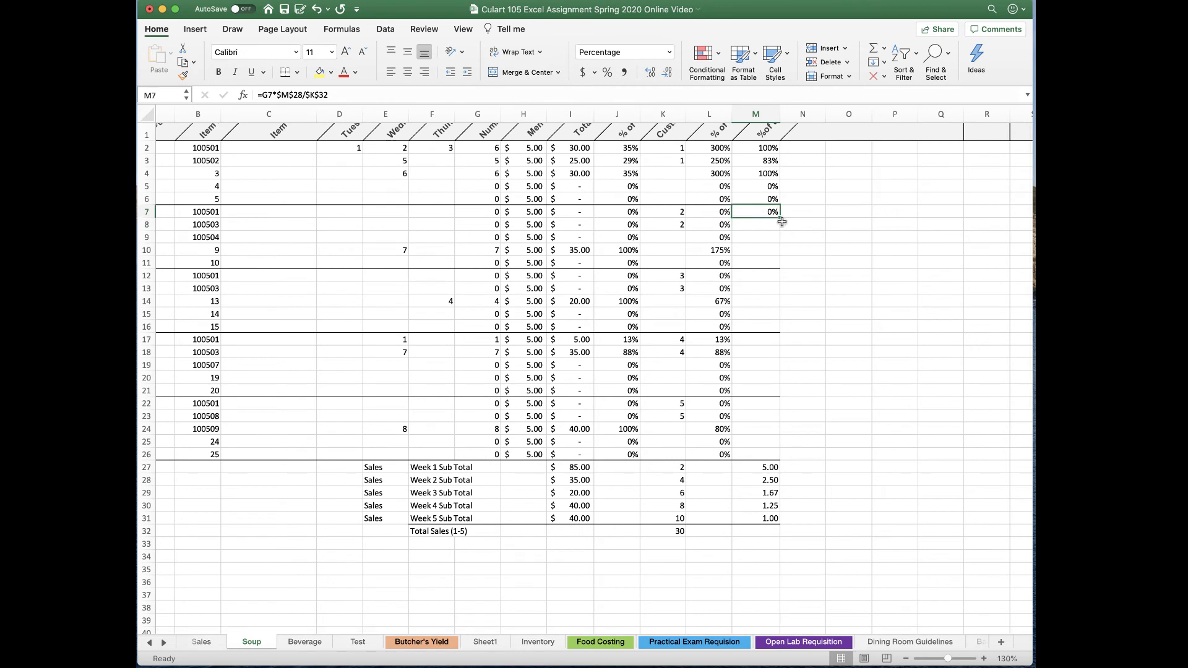
left_click_drag(781, 219, 780, 279)
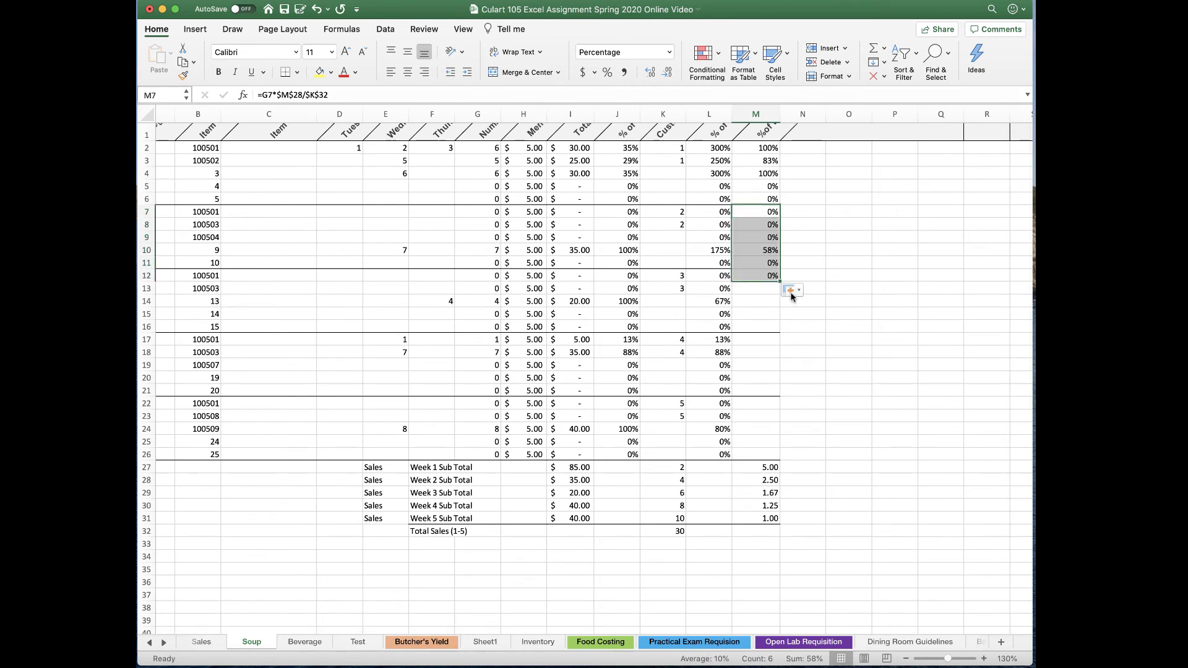
left_click(793, 290)
left_click(802, 332)
Step: Change the formula in M12 to =G12*$M$29/$K$32 so it uses the Week 3 CC max factor
left_click(756, 277)
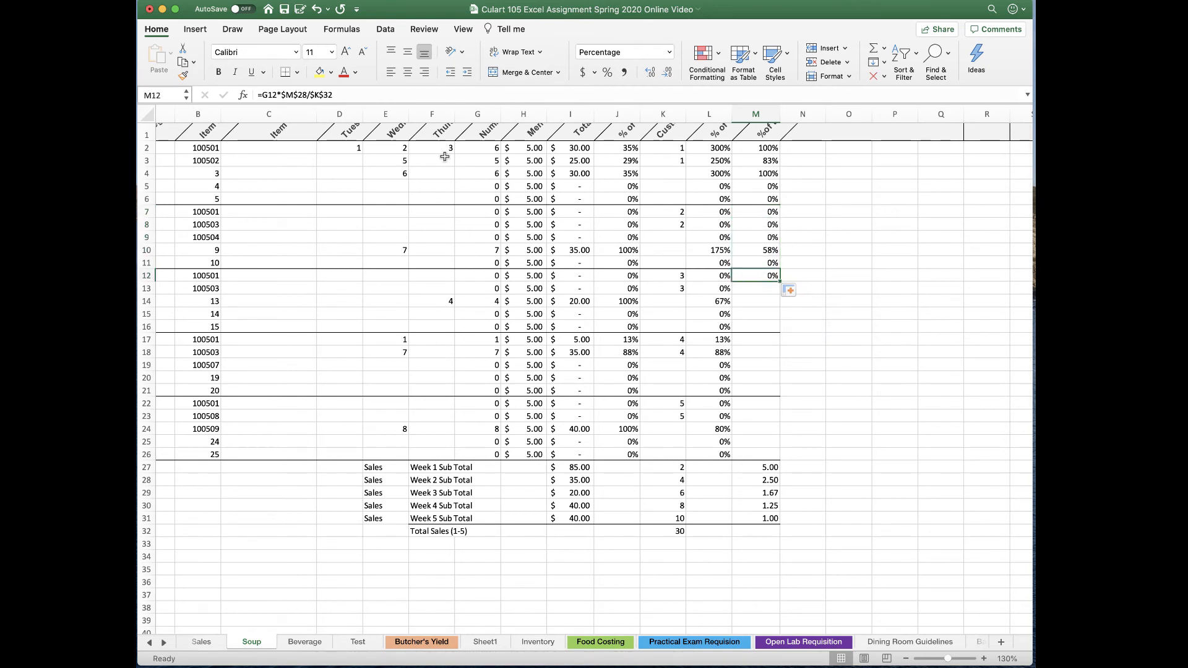
left_click(307, 95)
key("BackSpace")
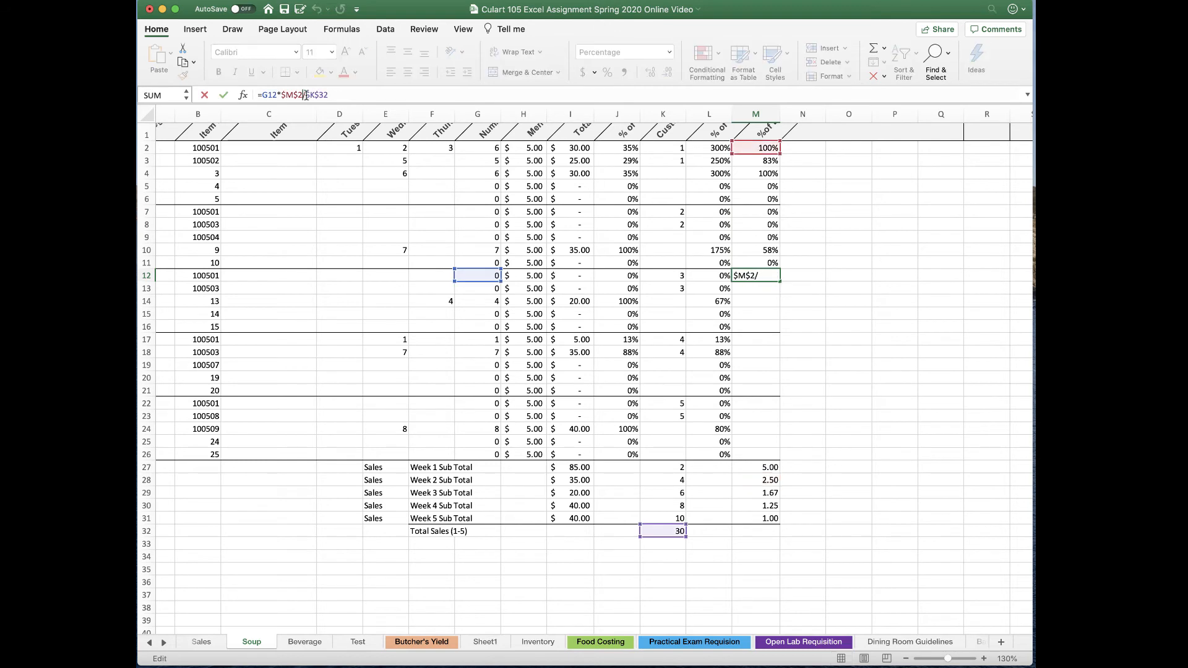
type("9")
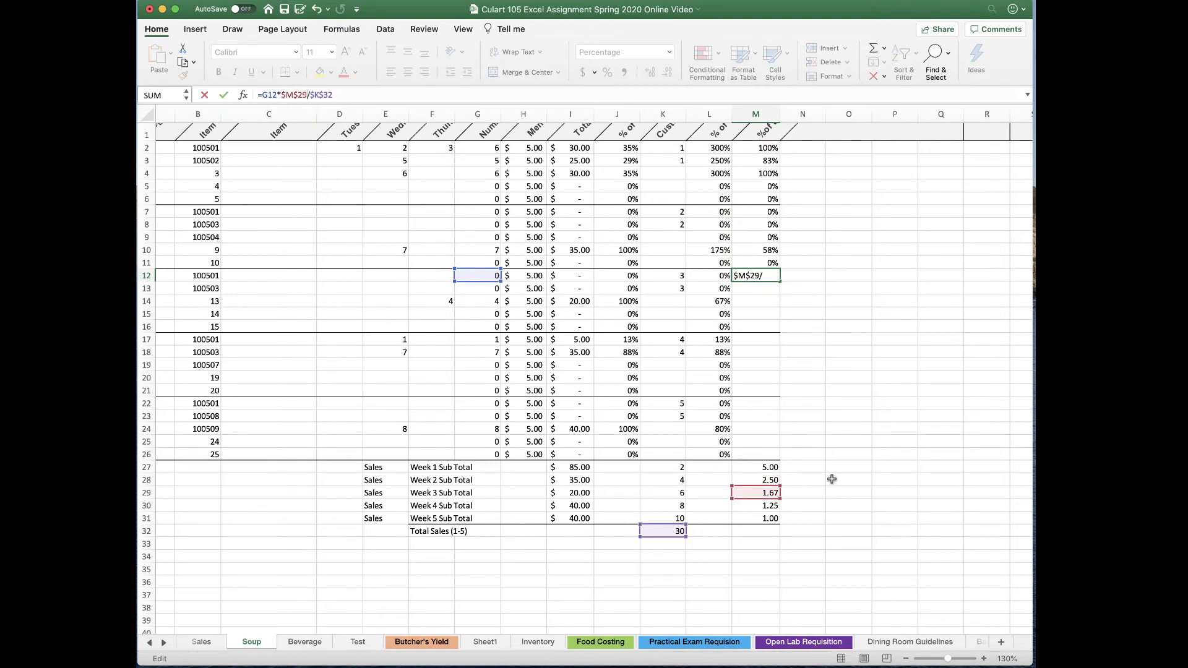
key("Return")
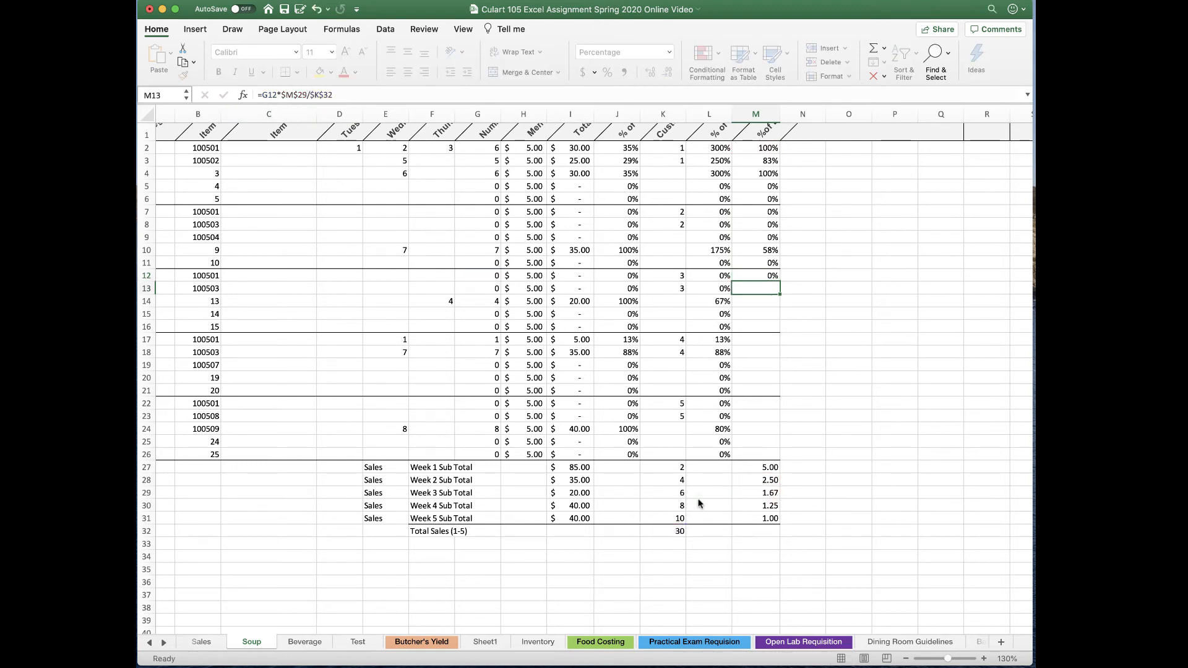
Step: Fill the Week 3 formula from M12 down through M17 without formatting, keeping the existing cell borders
left_click(756, 276)
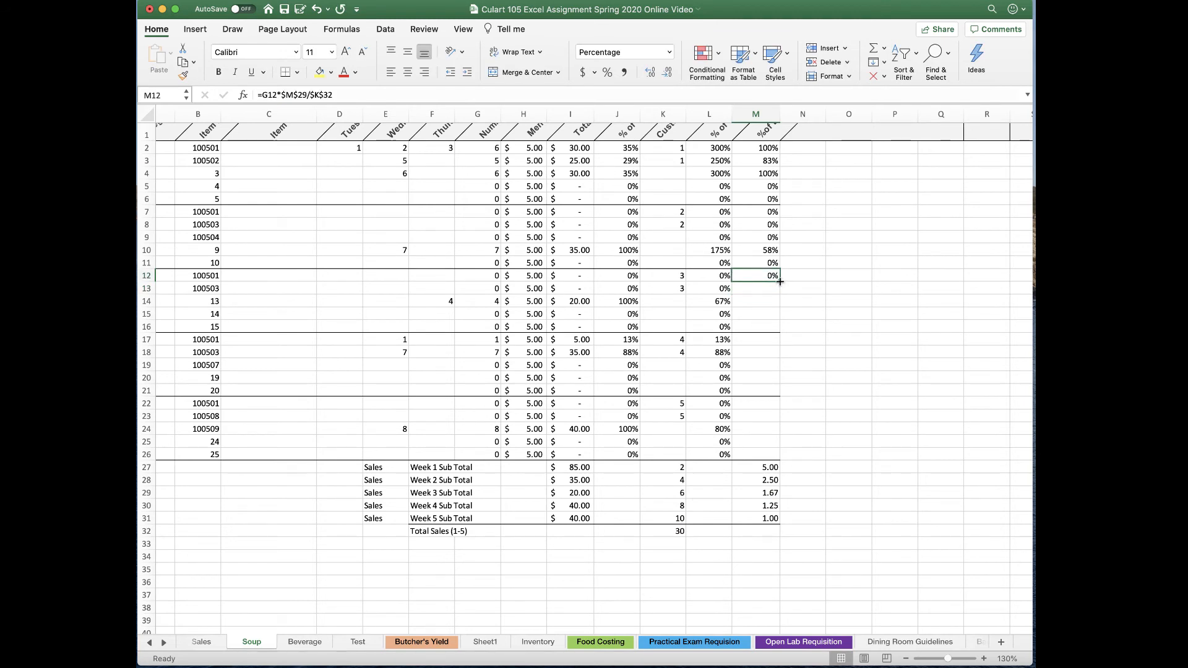
left_click_drag(780, 282, 771, 344)
left_click(790, 354)
left_click(829, 393)
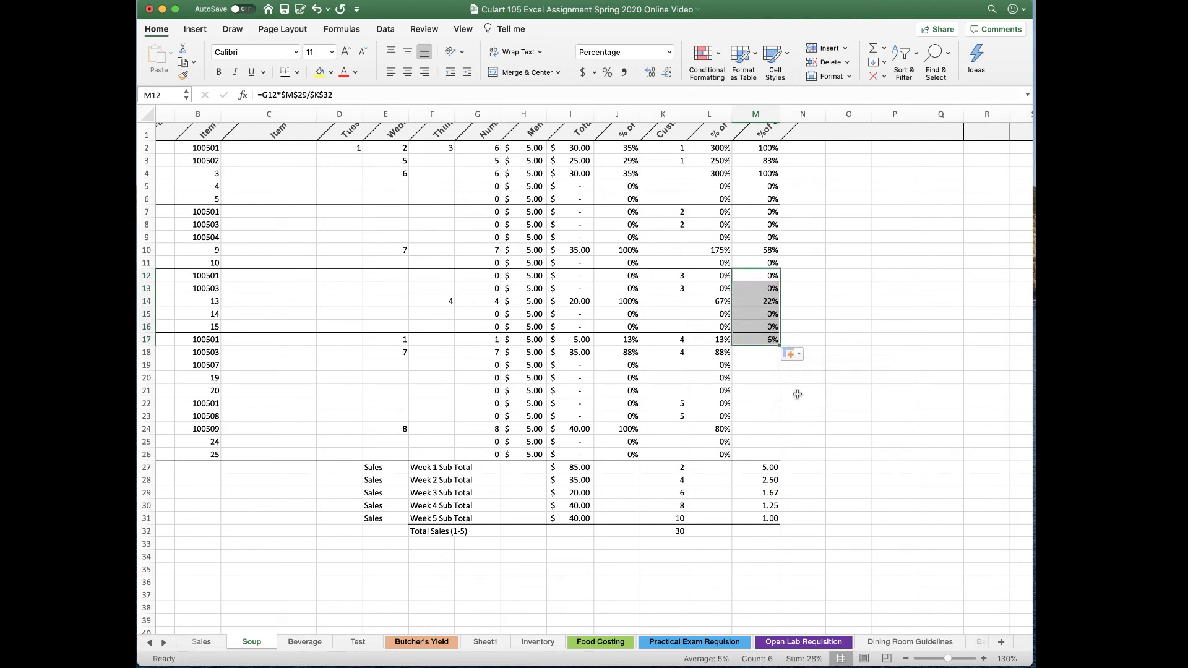
Step: Change the formula in M17 to =G17*$M$30/$K$32 so it uses the Week 4 CC max factor
left_click(762, 339)
left_click(307, 94)
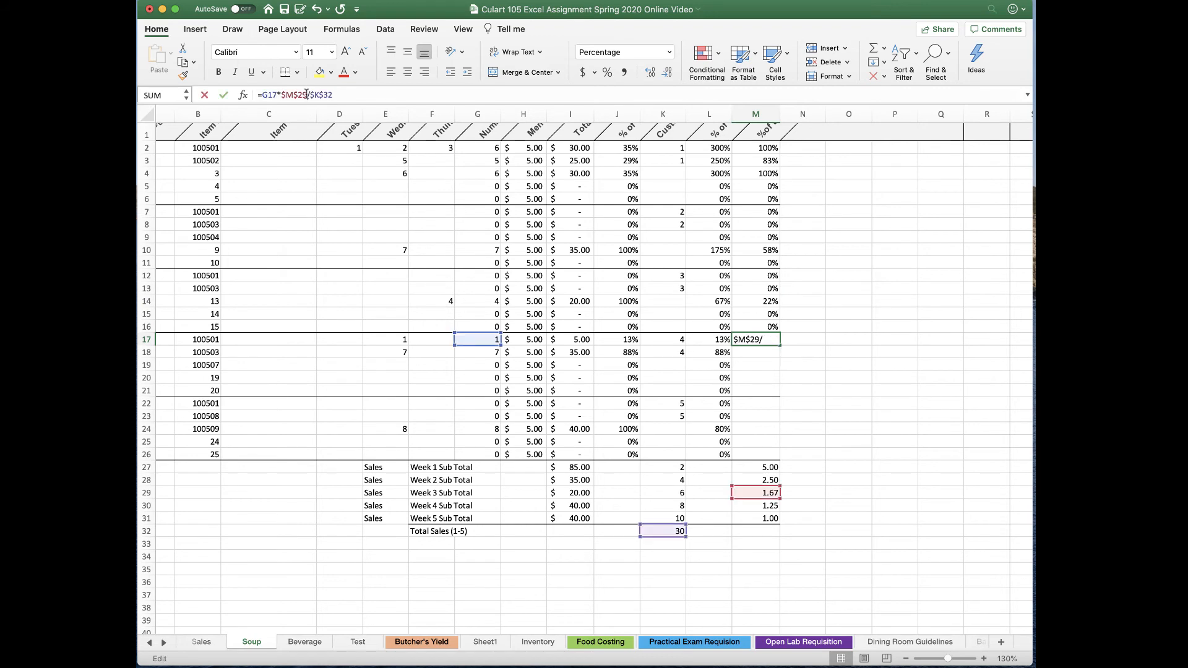
key("BackSpace")
key("BackSpace")
type("30")
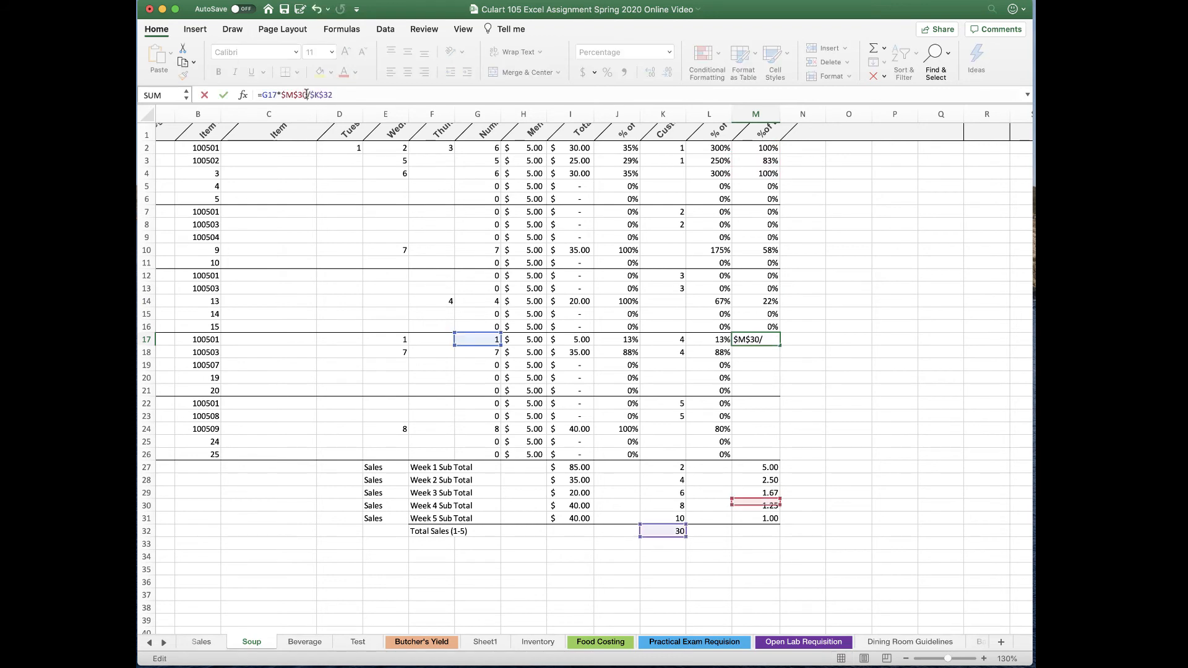
key("Return")
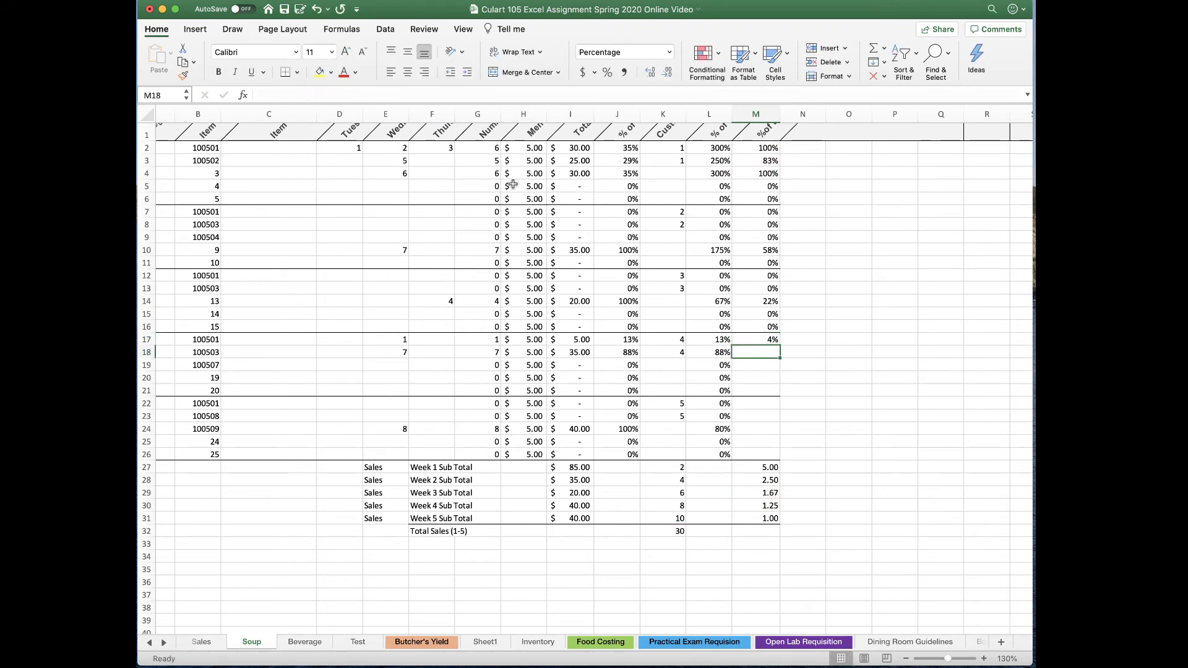
Step: Fill the Week 4 formula from M17 down through M22 without formatting, keeping the existing cell borders
left_click(748, 341)
left_click_drag(779, 345, 780, 409)
left_click(789, 419)
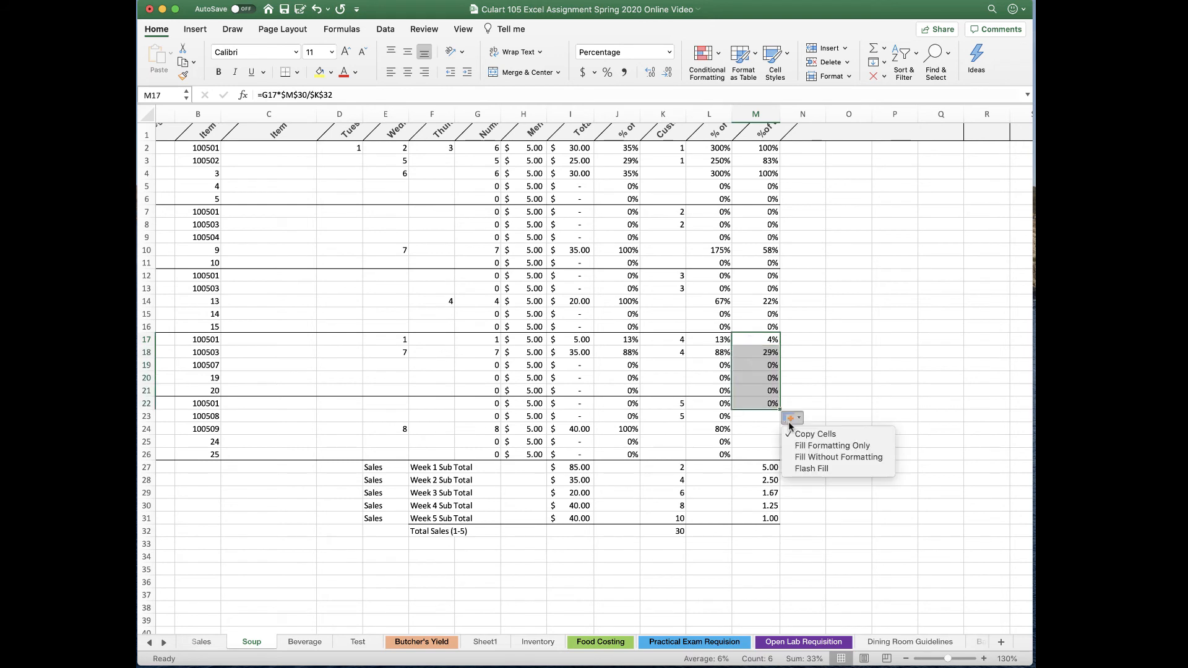
left_click(801, 458)
Step: Change the formula in M22 to =G22*$M$31/$K$32 so it uses the Week 5 CC max factor
left_click(754, 406)
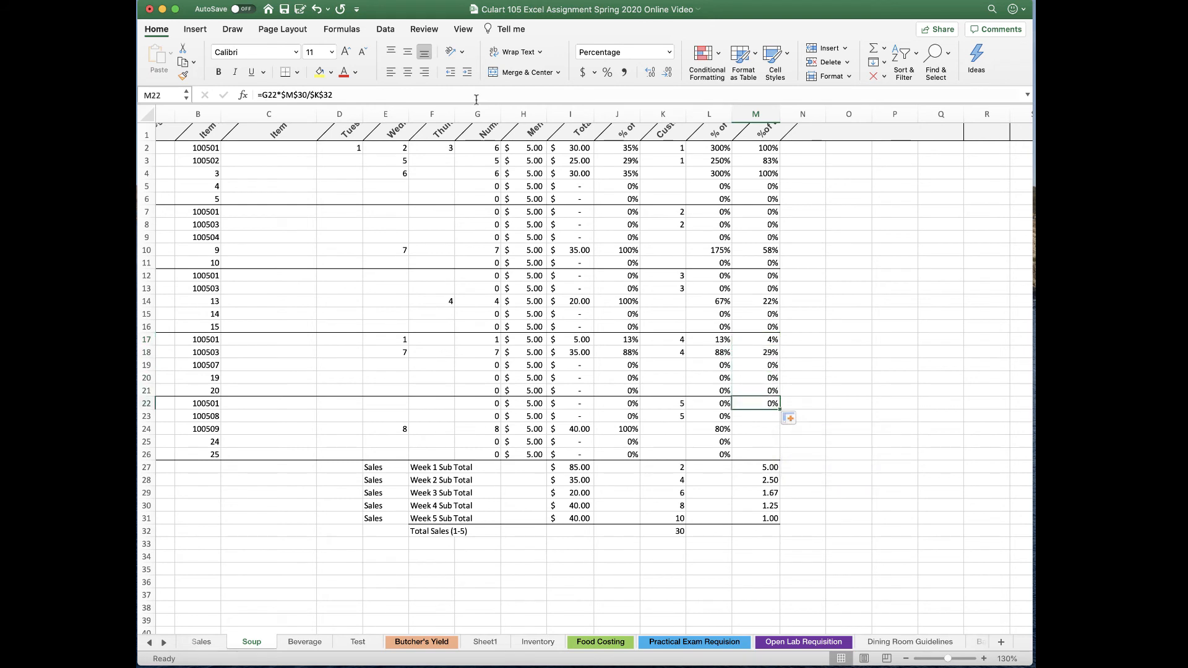
left_click(310, 94)
key("BackSpace")
type("1")
Step: Fill the Week 5 formula from M22 down through M26 without formatting, keeping the existing cell borders
left_click(754, 403)
left_click_drag(779, 411, 780, 457)
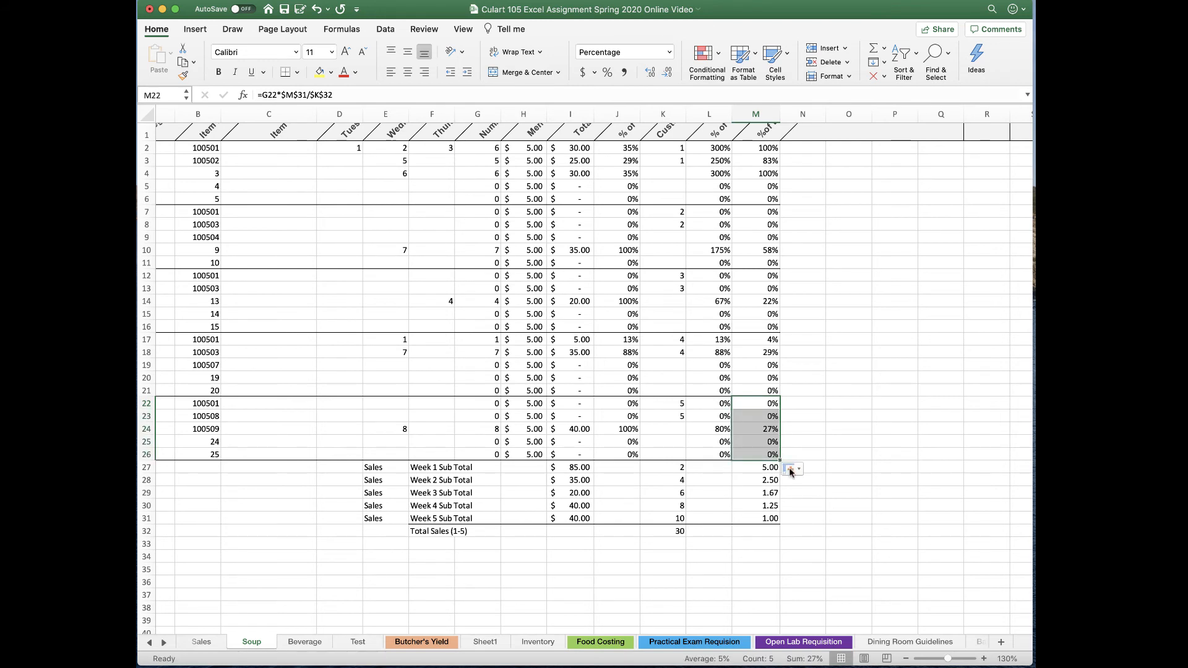
left_click(789, 469)
left_click(803, 507)
left_click(814, 568)
Step: Review the Soup sheet from its column headings down to the weekly subtotals and CC max factors
scroll(813, 568, "up", 5)
scroll(811, 563, "left", 2)
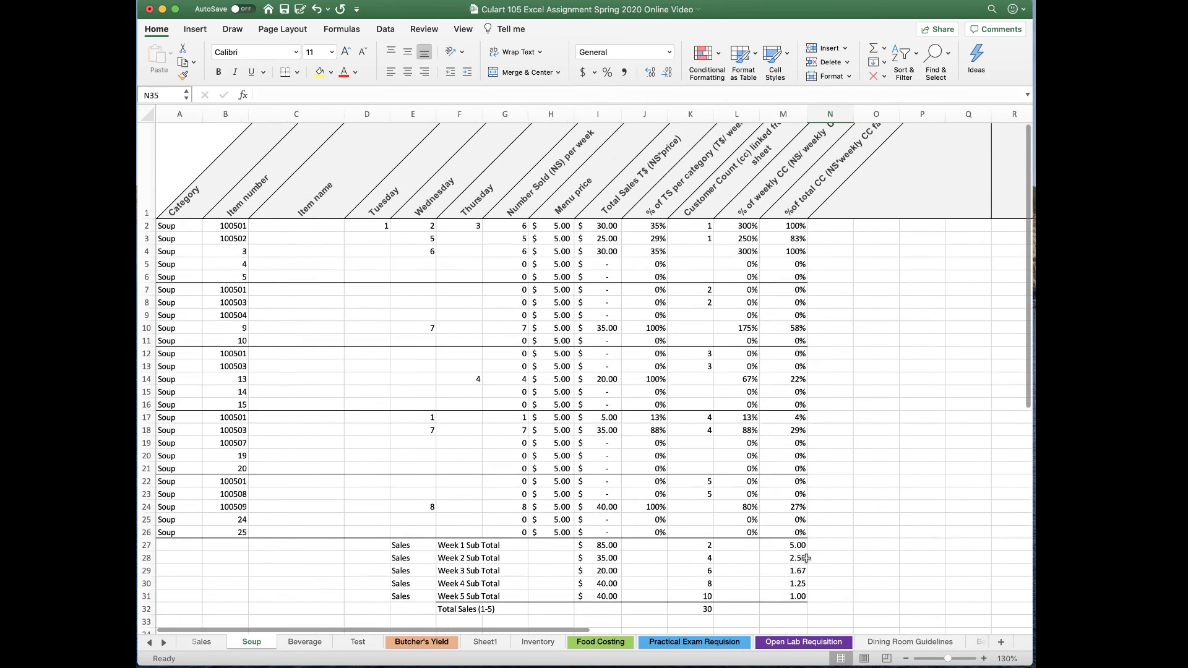
scroll(807, 559, "down", 3)
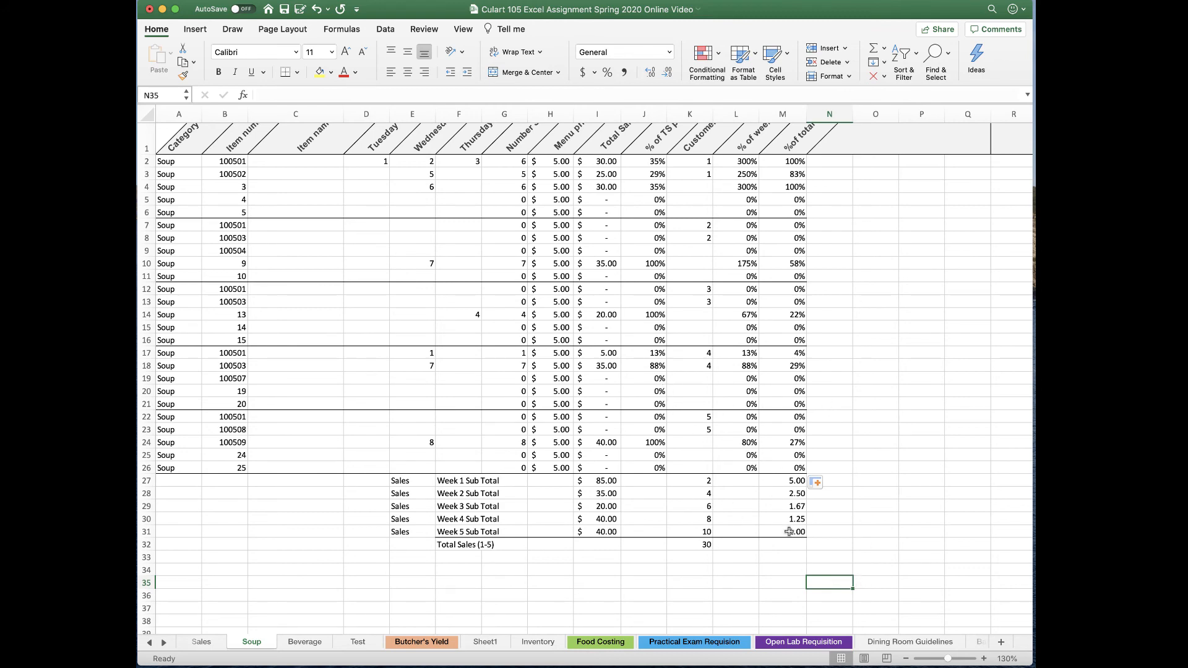
scroll(795, 533, "up", 3)
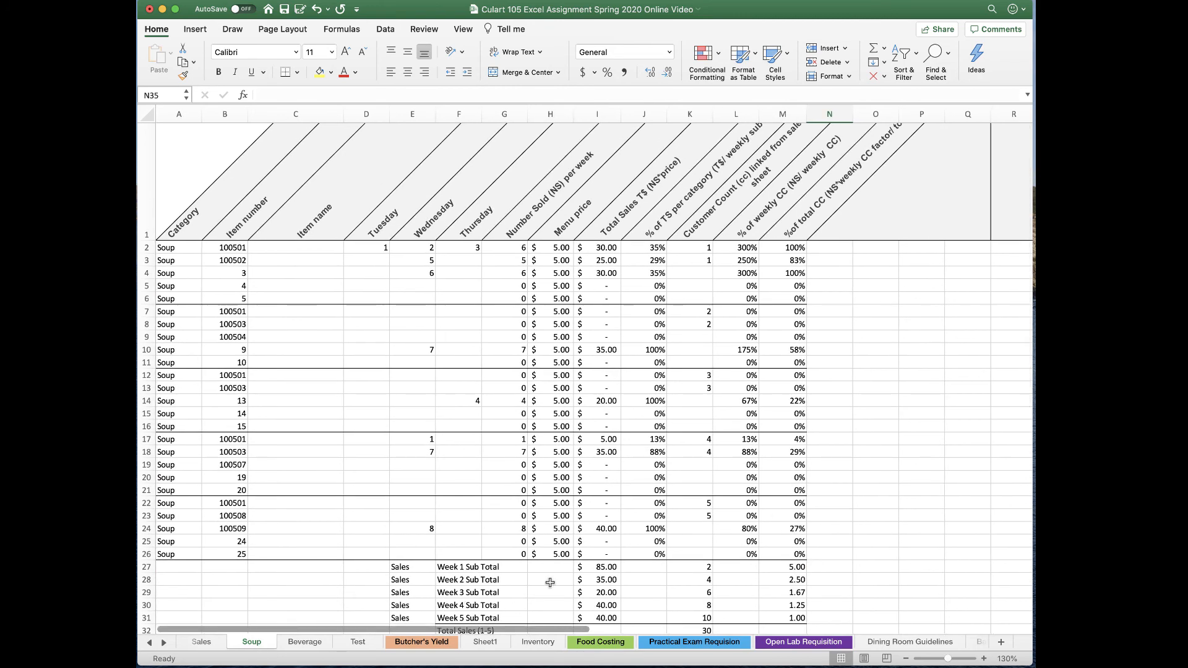
scroll(547, 588, "down", 5)
scroll(550, 582, "up", 5)
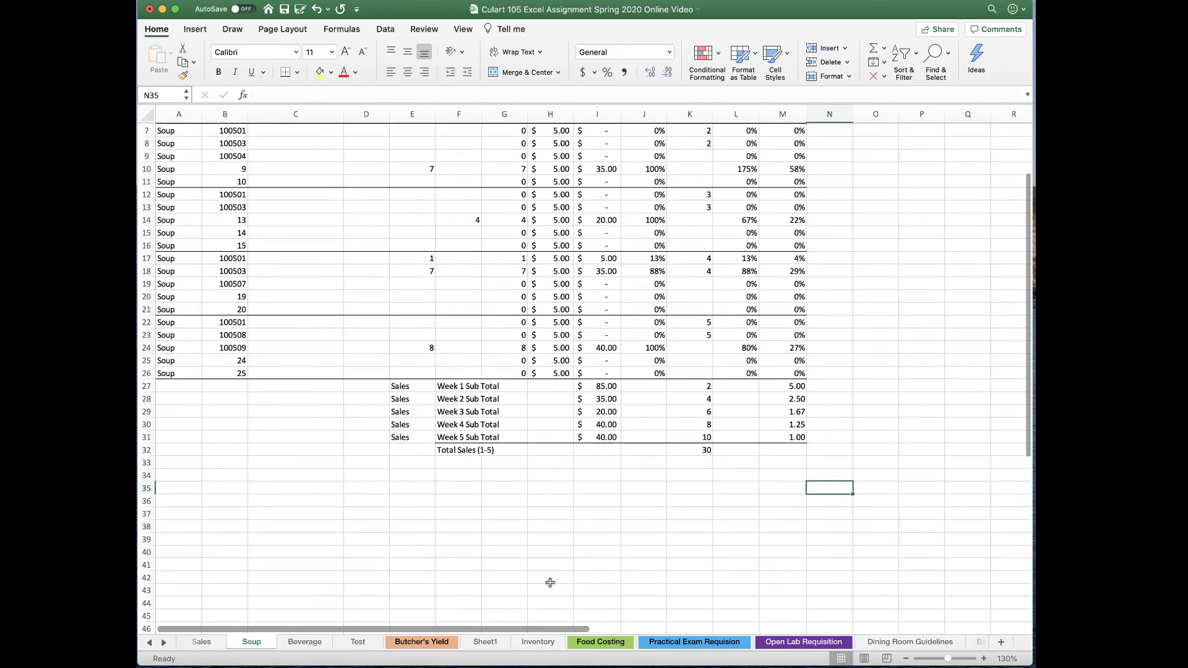
scroll(550, 582, "down", 1)
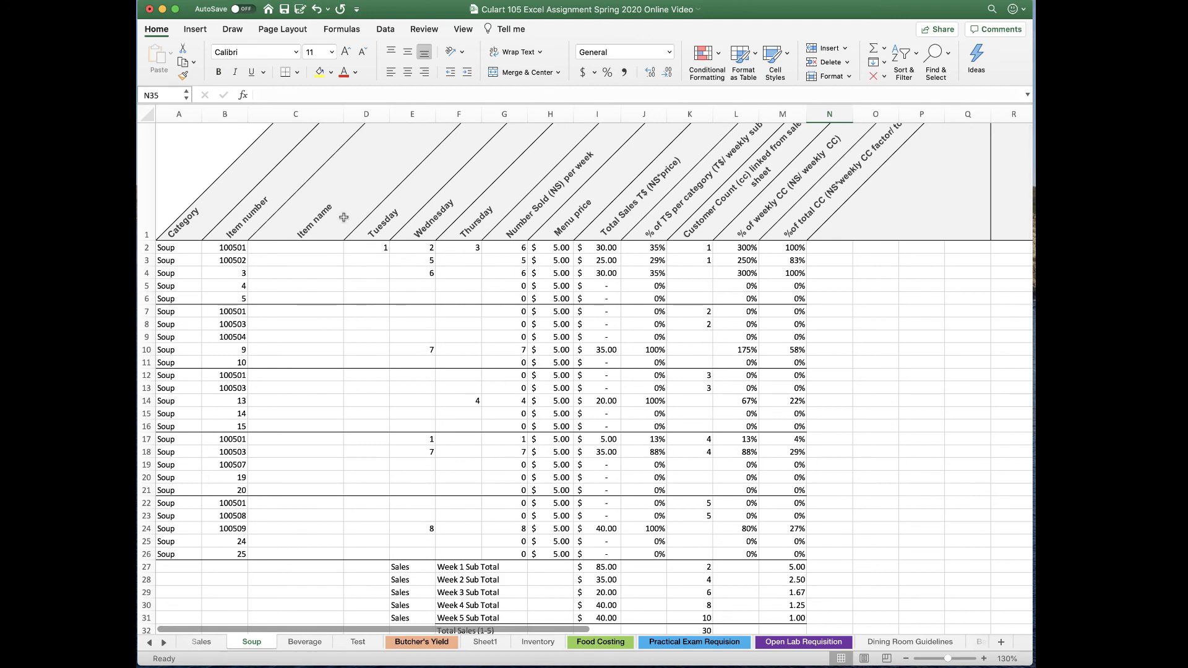
scroll(681, 389, "down", 5)
scroll(683, 389, "up", 4)
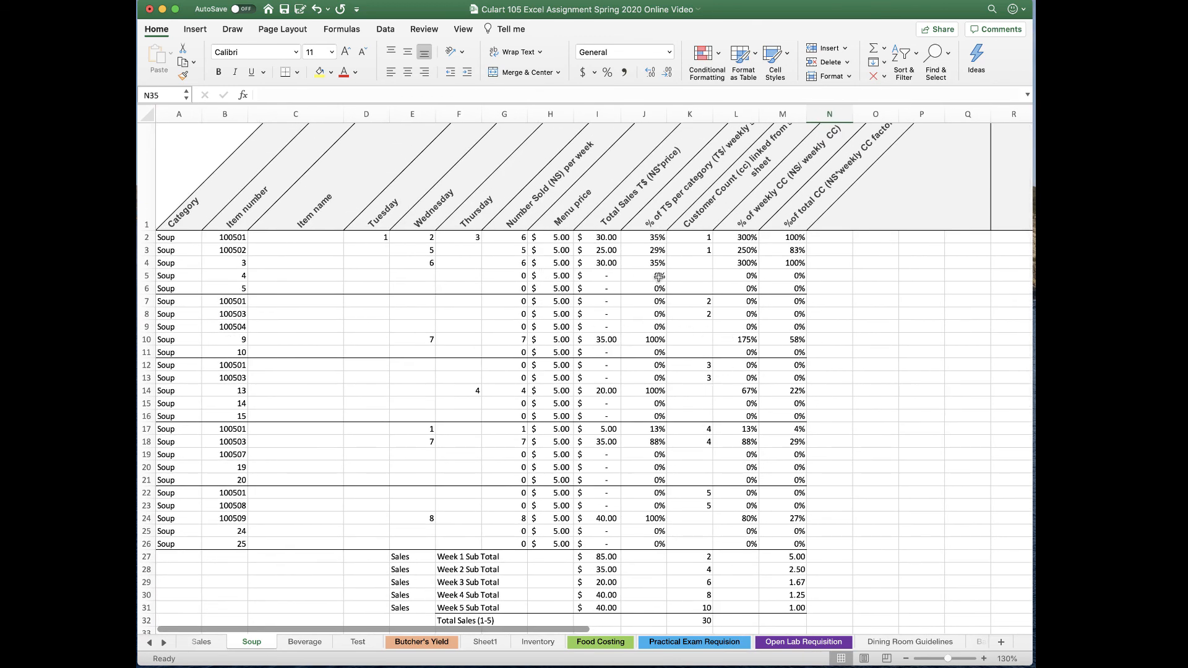
Step: Switch to the Beverage sheet
left_click(304, 643)
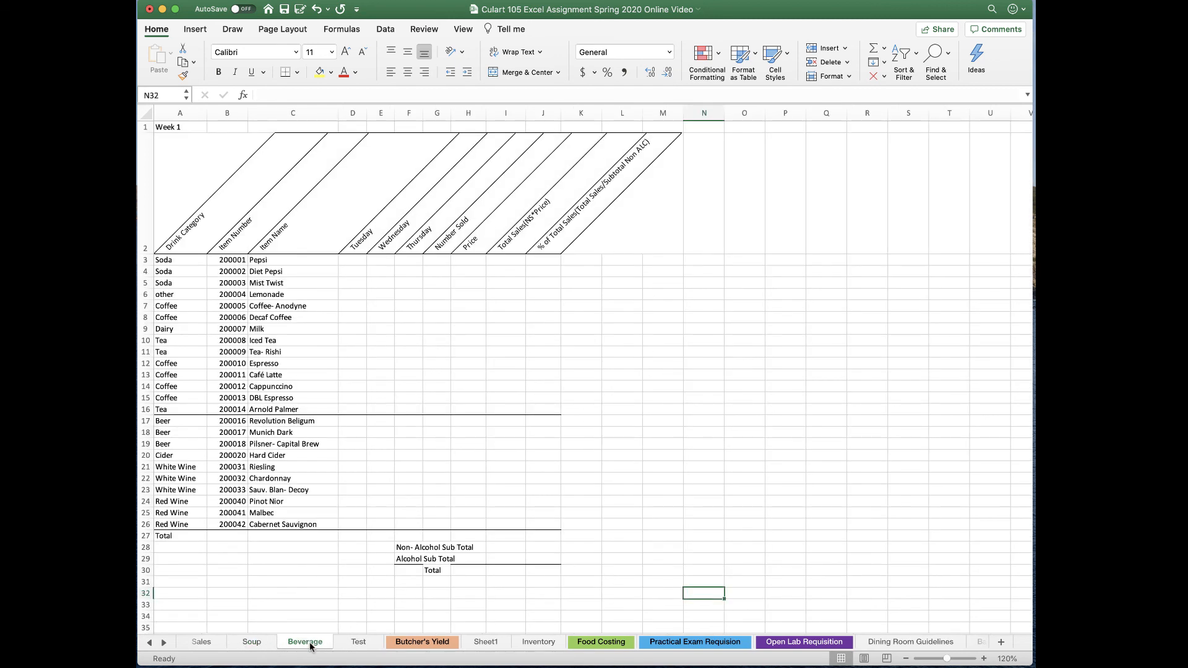